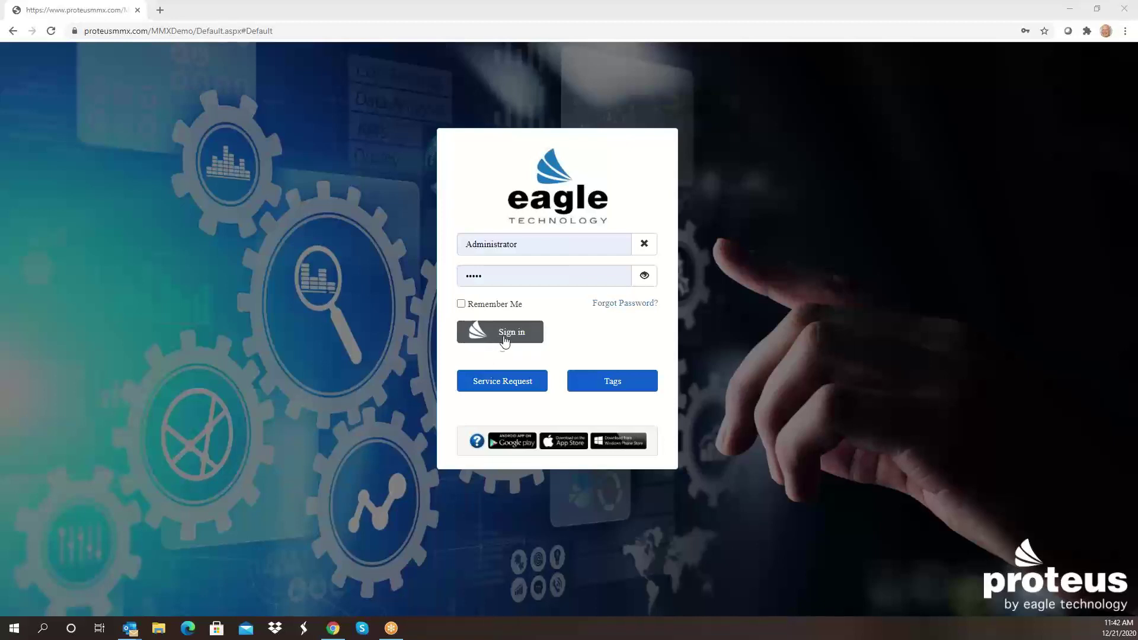
Step: Open the Service Request form from the login page and browse its fields down to Attachments
{"action": "left_click", "coordinate": [501, 384]}
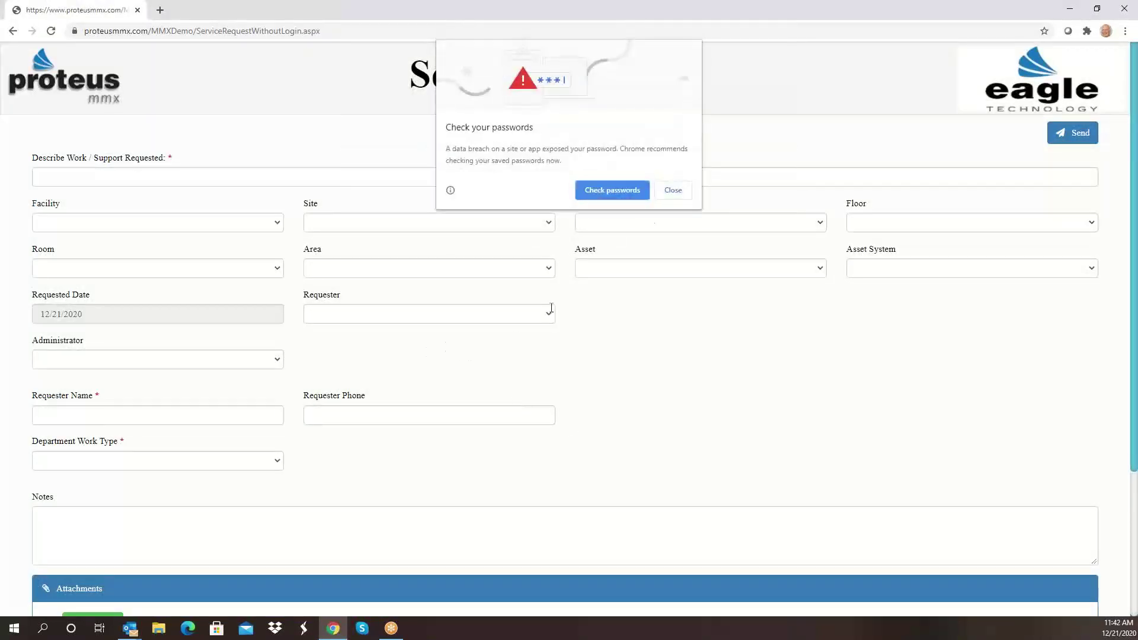
{"action": "left_click", "coordinate": [675, 190]}
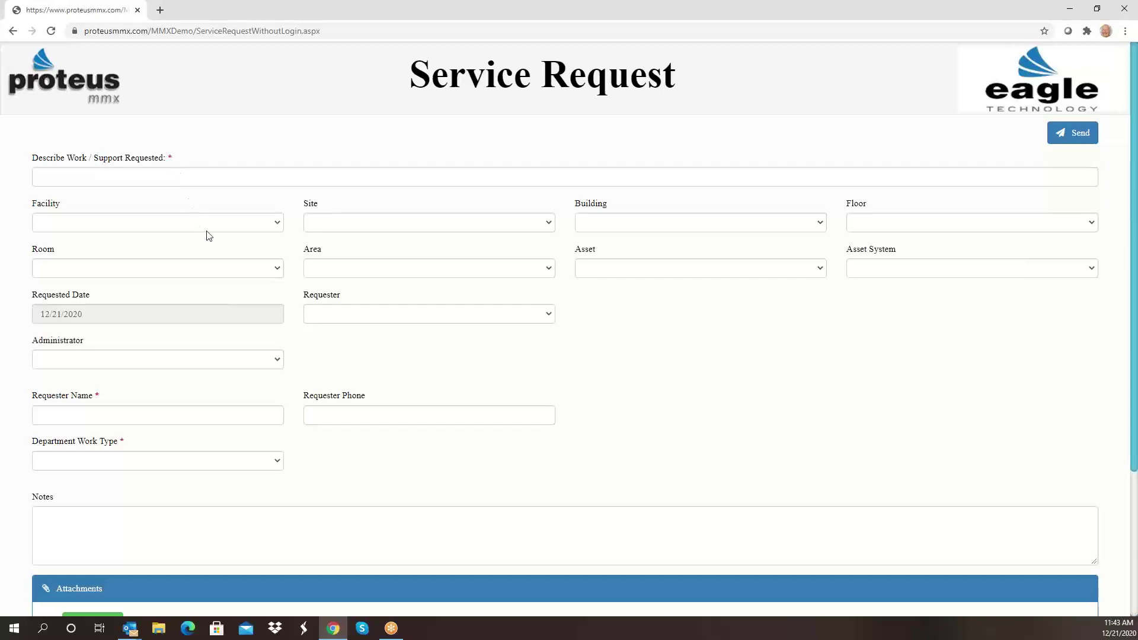
{"action": "scroll", "coordinate": [208, 234], "scroll_direction": "down", "scroll_amount": 3}
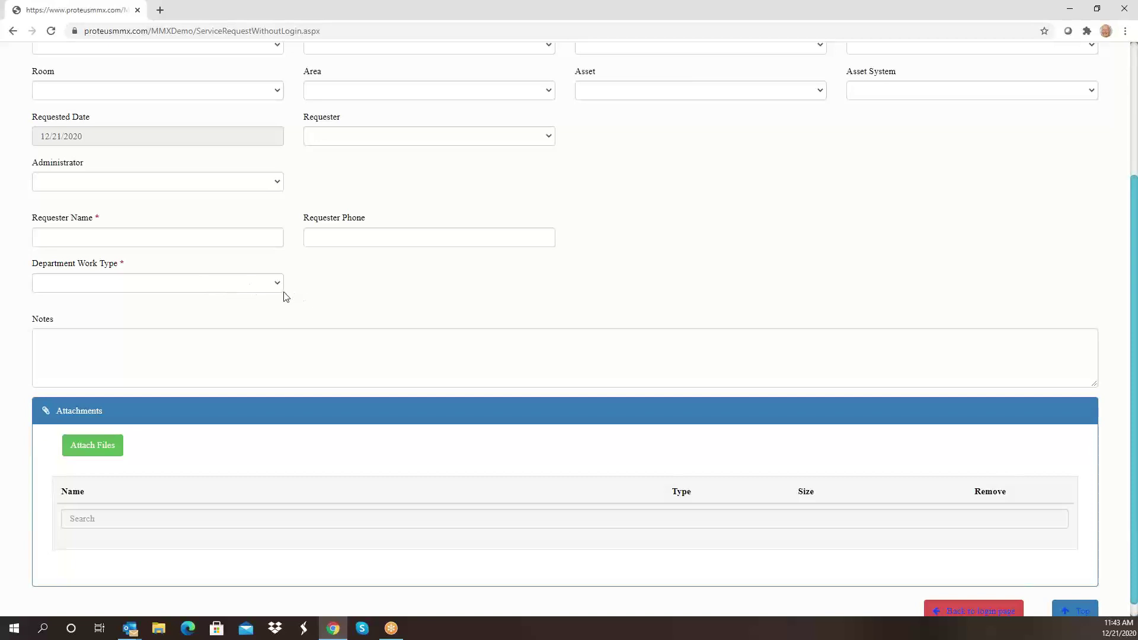
{"action": "scroll", "coordinate": [337, 309], "scroll_direction": "up", "scroll_amount": 1}
{"action": "scroll", "coordinate": [342, 310], "scroll_direction": "up", "scroll_amount": 2}
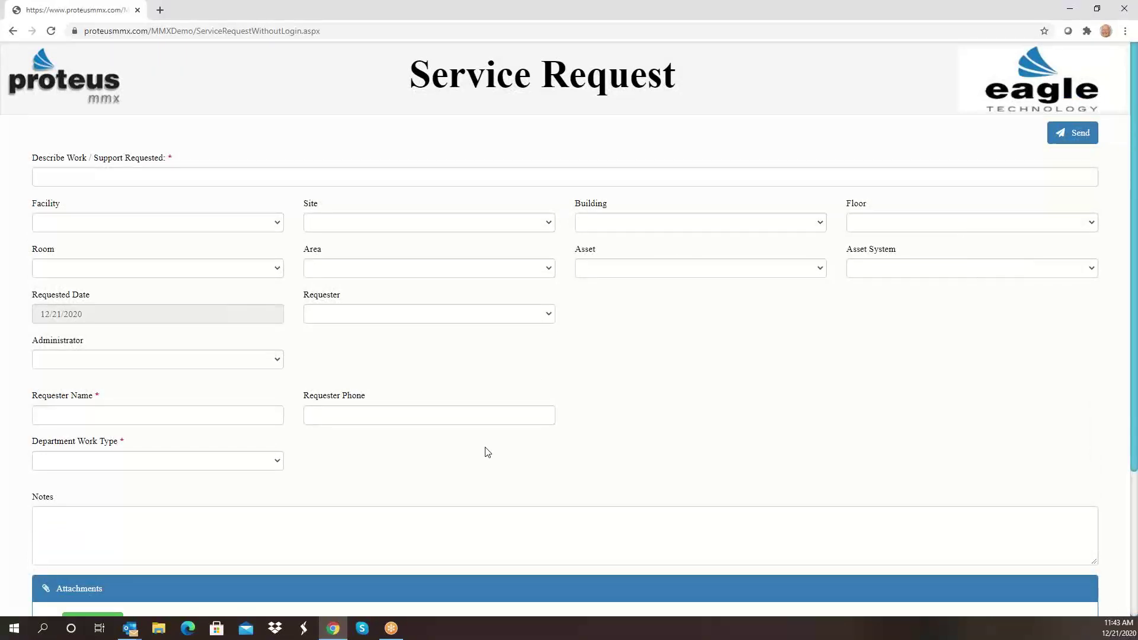
{"action": "scroll", "coordinate": [487, 452], "scroll_direction": "down", "scroll_amount": 3}
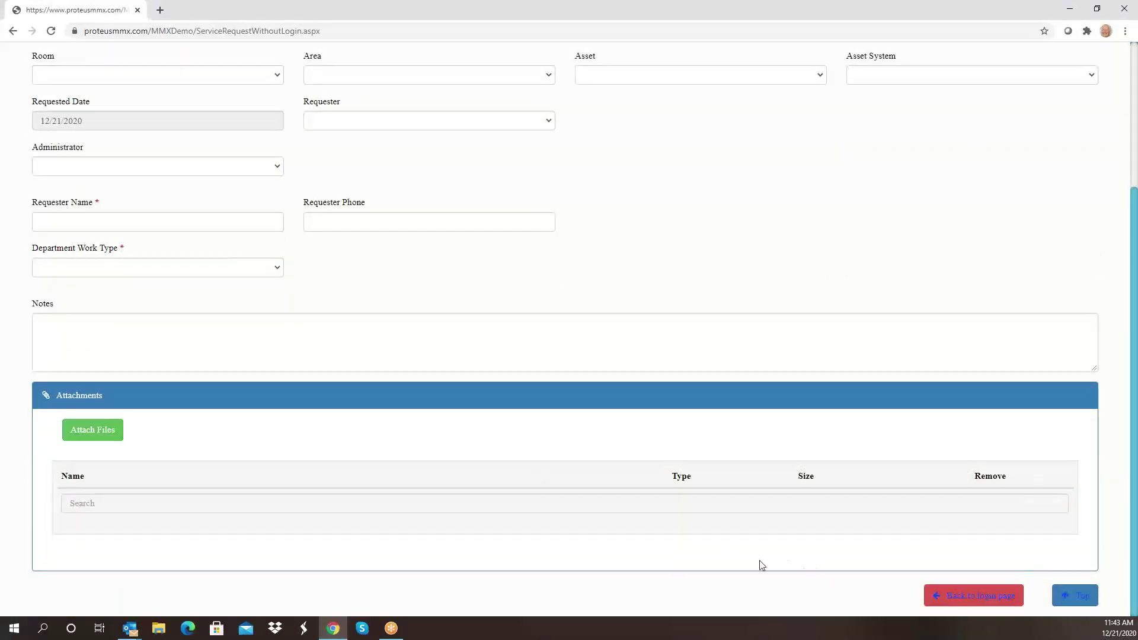
{"action": "left_click", "coordinate": [1081, 596]}
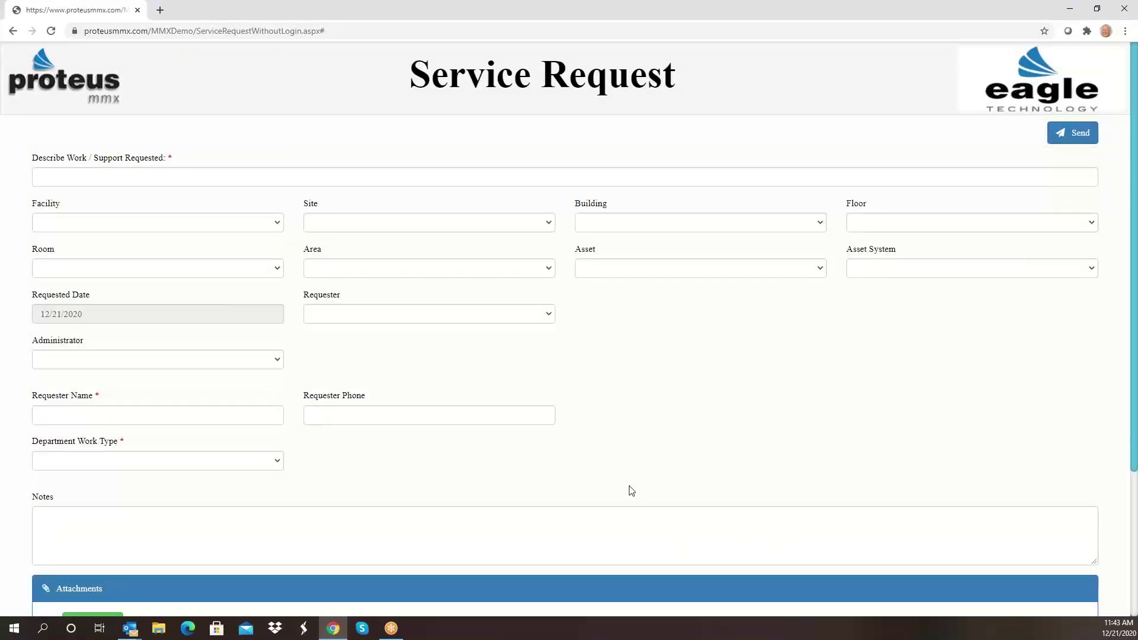
{"action": "scroll", "coordinate": [947, 612], "scroll_direction": "down", "scroll_amount": 2}
{"action": "scroll", "coordinate": [954, 612], "scroll_direction": "down", "scroll_amount": 1}
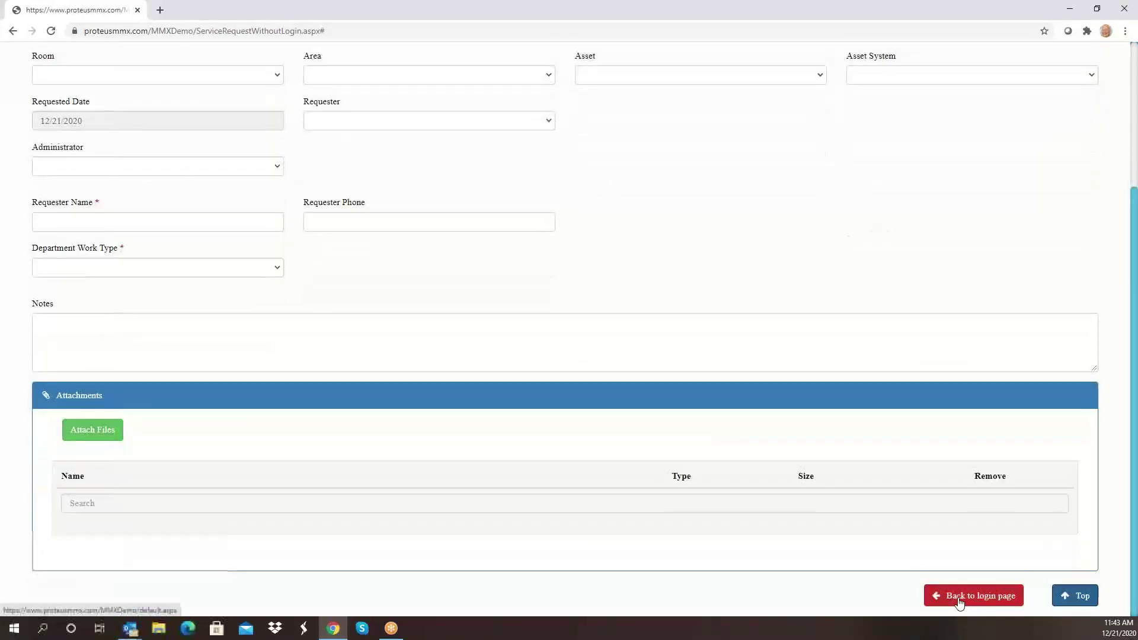
Step: Return from the Service Request form to the sign-in page via 'Back to login page'
{"action": "left_click", "coordinate": [964, 596]}
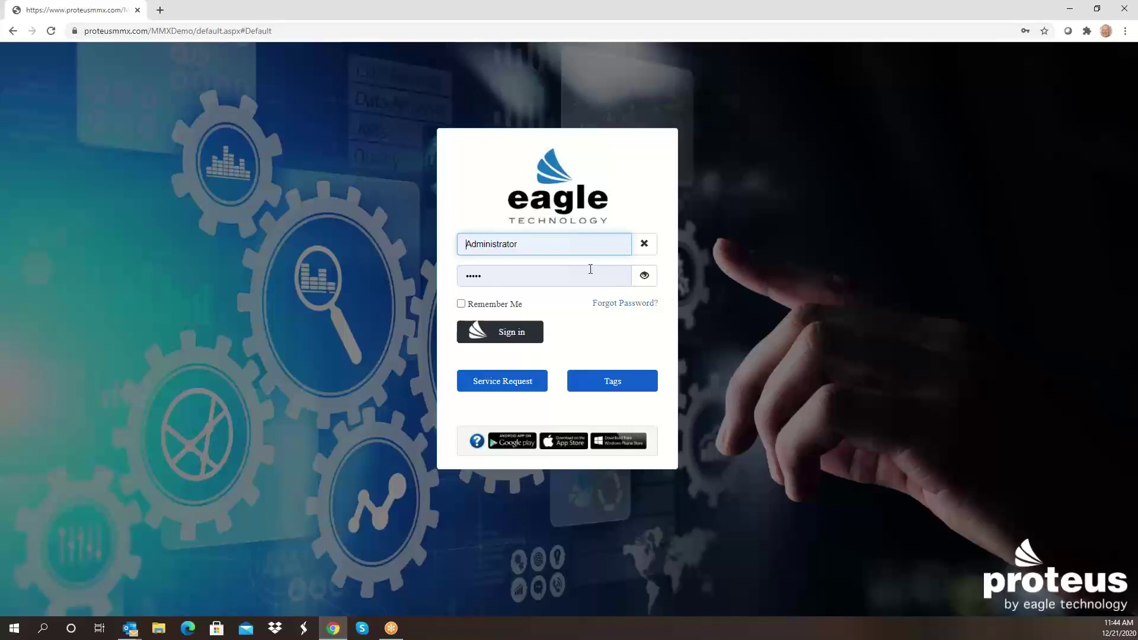
Step: Sign in to the demo system and dismiss Chrome's password warning to reveal the dashboard
{"action": "left_click", "coordinate": [514, 333]}
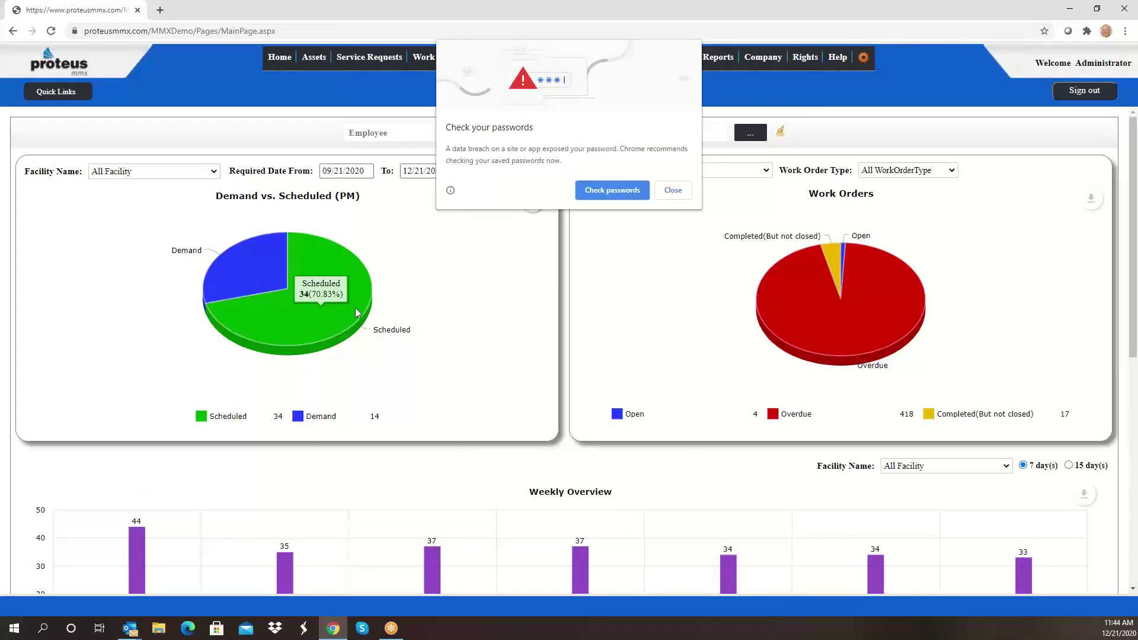
{"action": "left_click", "coordinate": [674, 190]}
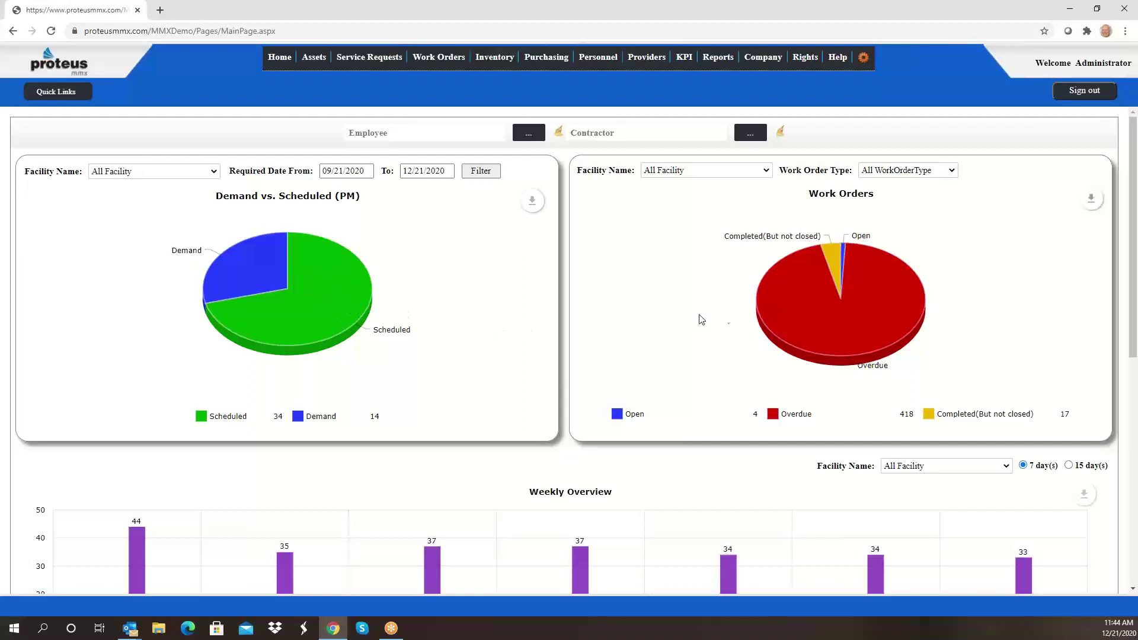
{"action": "mouse_move", "coordinate": [769, 314]}
Step: Filter the Work Orders pie to Brookfield Properties and scroll down to the Weekly Overview chart
{"action": "left_click", "coordinate": [767, 171]}
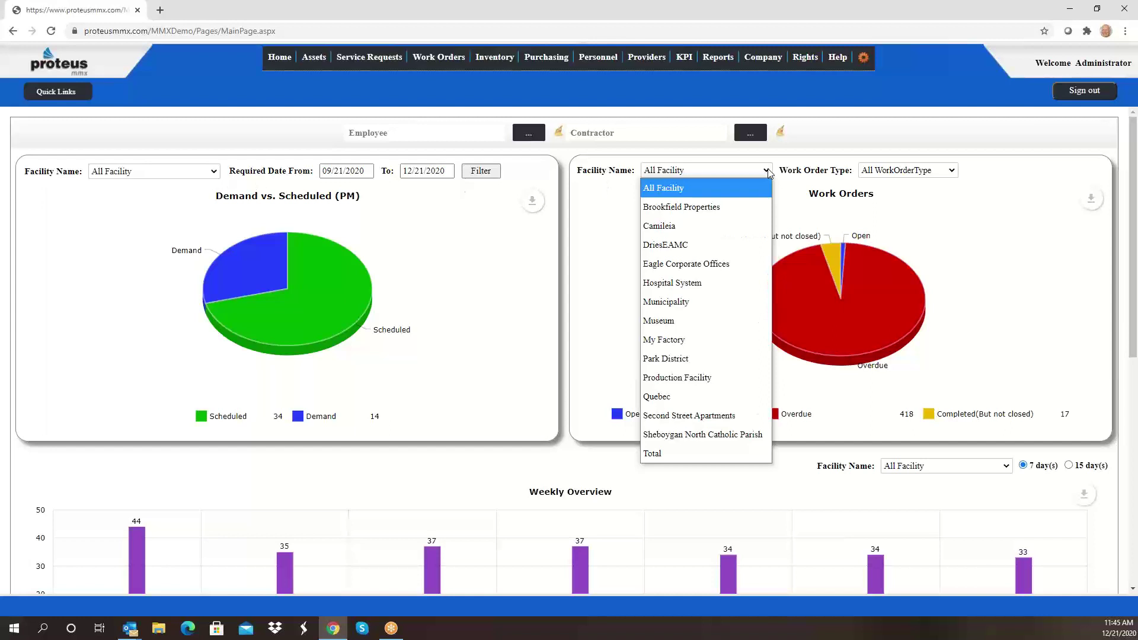
{"action": "left_click", "coordinate": [748, 207]}
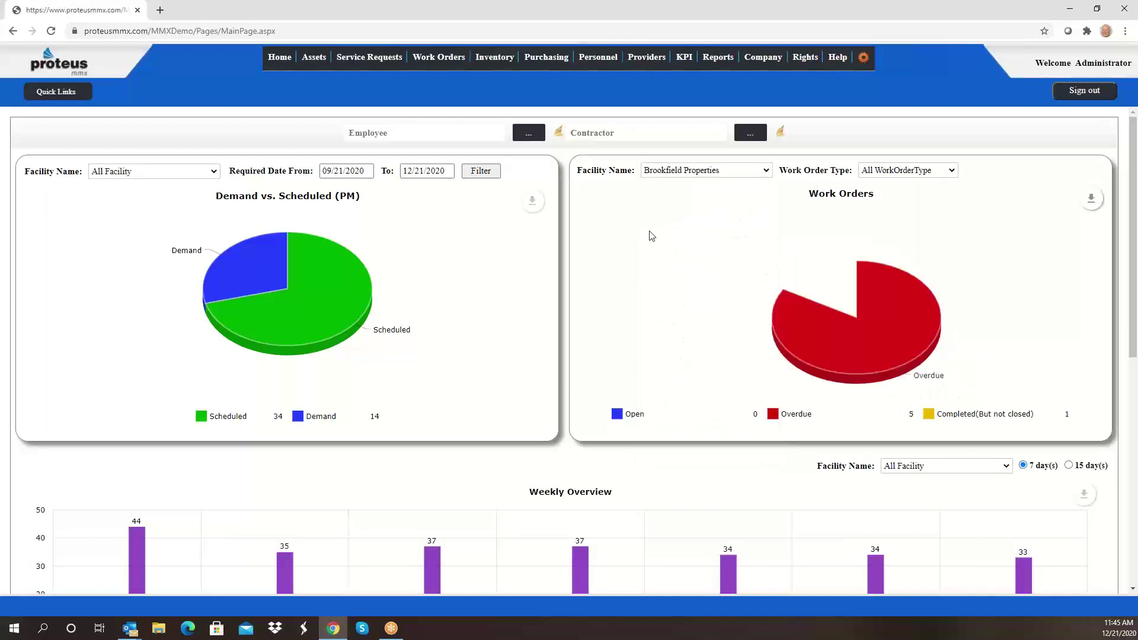
{"action": "mouse_move", "coordinate": [813, 268]}
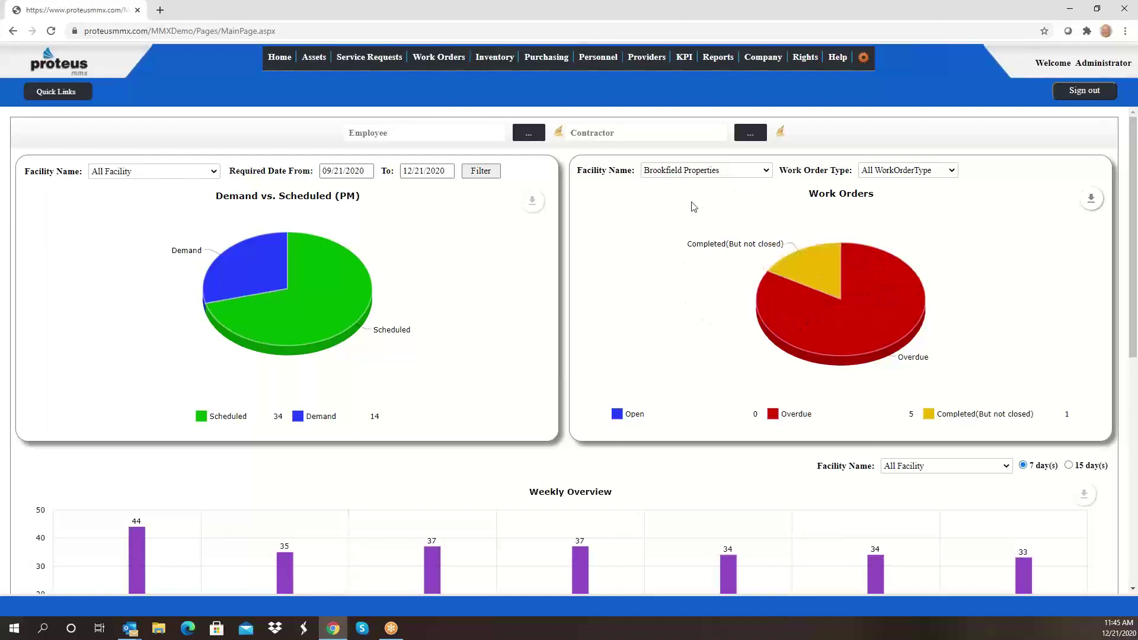
{"action": "scroll", "coordinate": [687, 206], "scroll_direction": "down", "scroll_amount": 3}
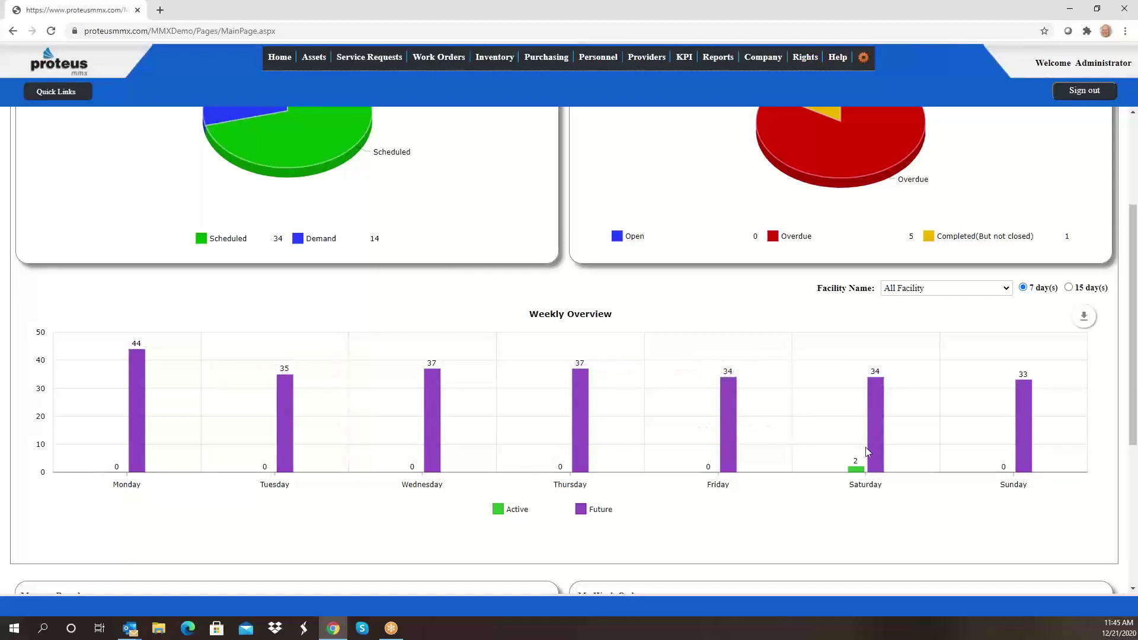
{"action": "mouse_move", "coordinate": [734, 416]}
Step: Open a Weekly Overview bar's work-order list, scroll through it, then close it
{"action": "left_click", "coordinate": [730, 409]}
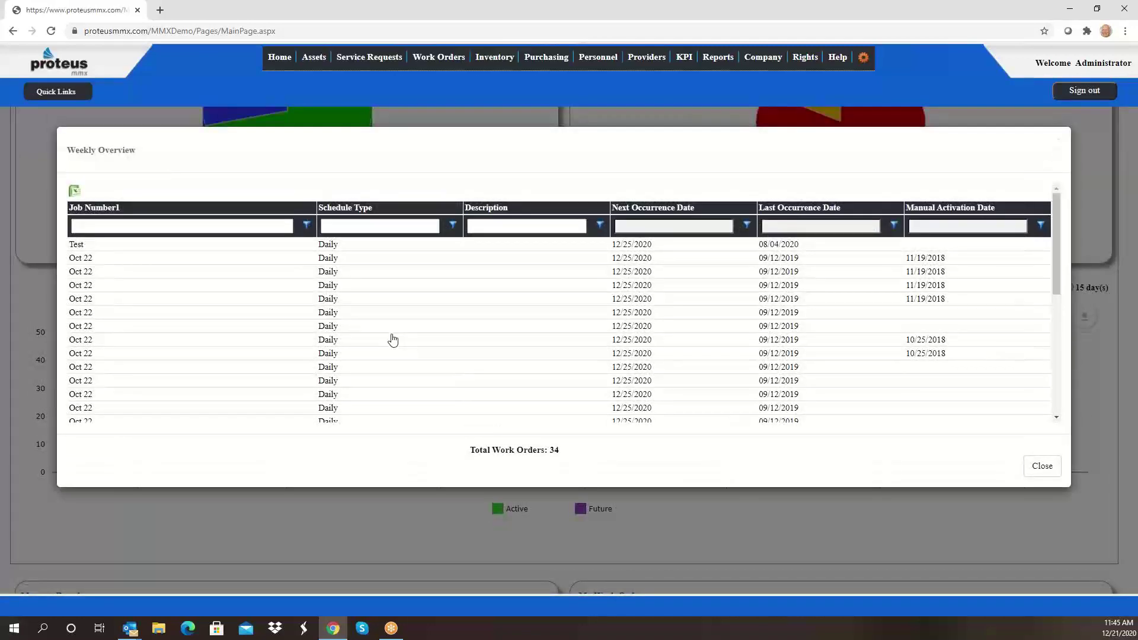
{"action": "scroll", "coordinate": [277, 274], "scroll_direction": "down", "scroll_amount": 3}
{"action": "scroll", "coordinate": [260, 270], "scroll_direction": "down", "scroll_amount": 2}
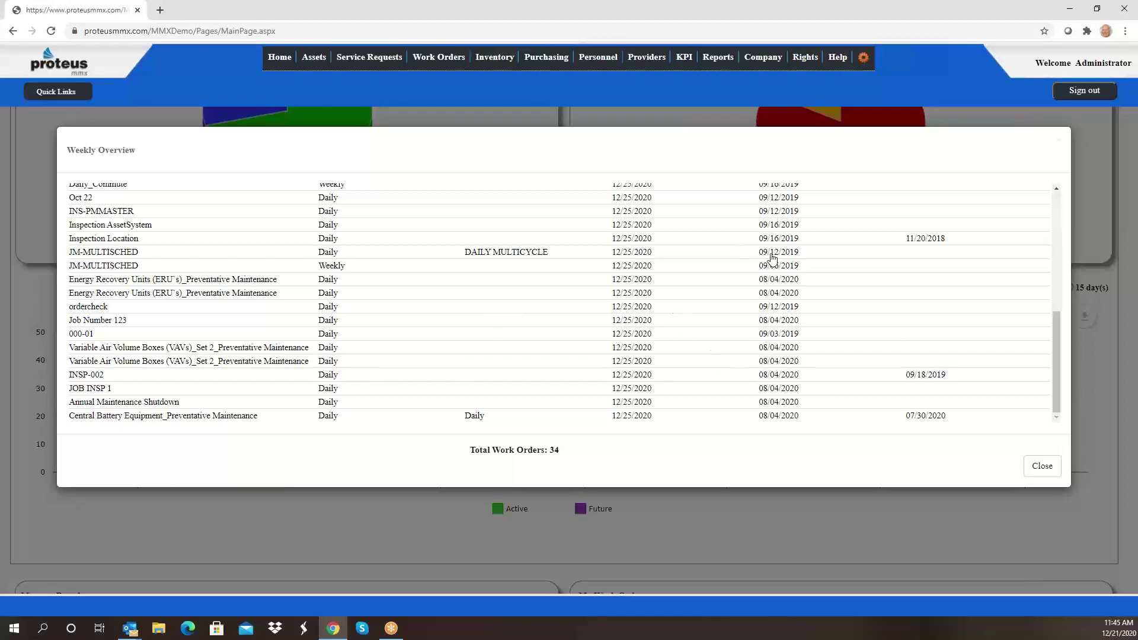
{"action": "scroll", "coordinate": [772, 260], "scroll_direction": "up", "scroll_amount": 2}
{"action": "scroll", "coordinate": [770, 258], "scroll_direction": "up", "scroll_amount": 3}
{"action": "scroll", "coordinate": [821, 282], "scroll_direction": "down", "scroll_amount": 2}
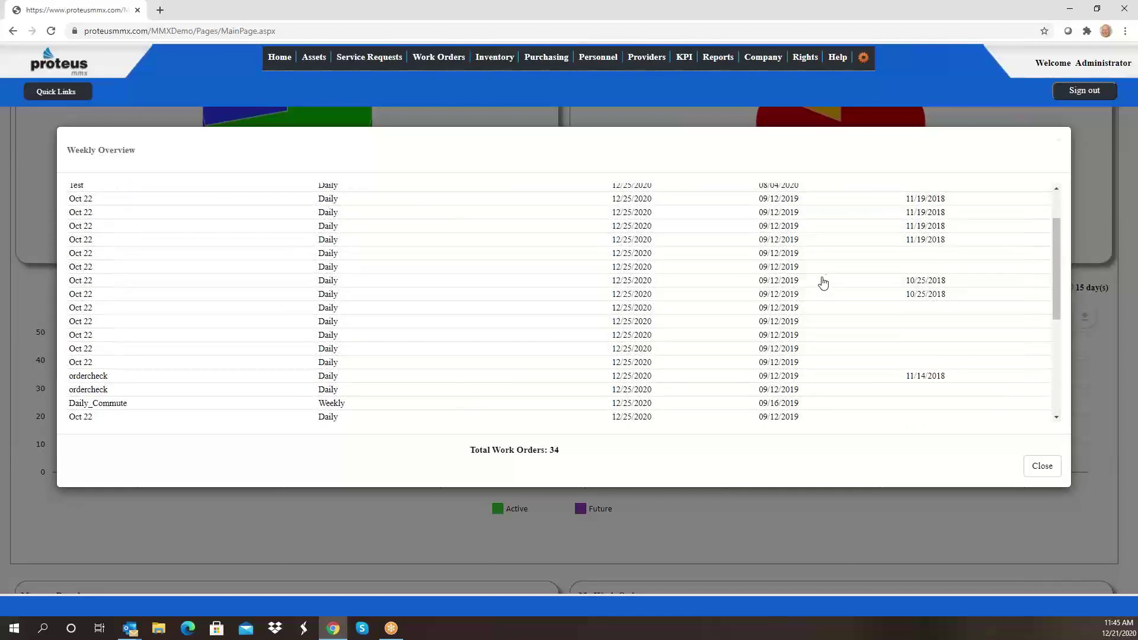
{"action": "scroll", "coordinate": [826, 297], "scroll_direction": "down", "scroll_amount": 2}
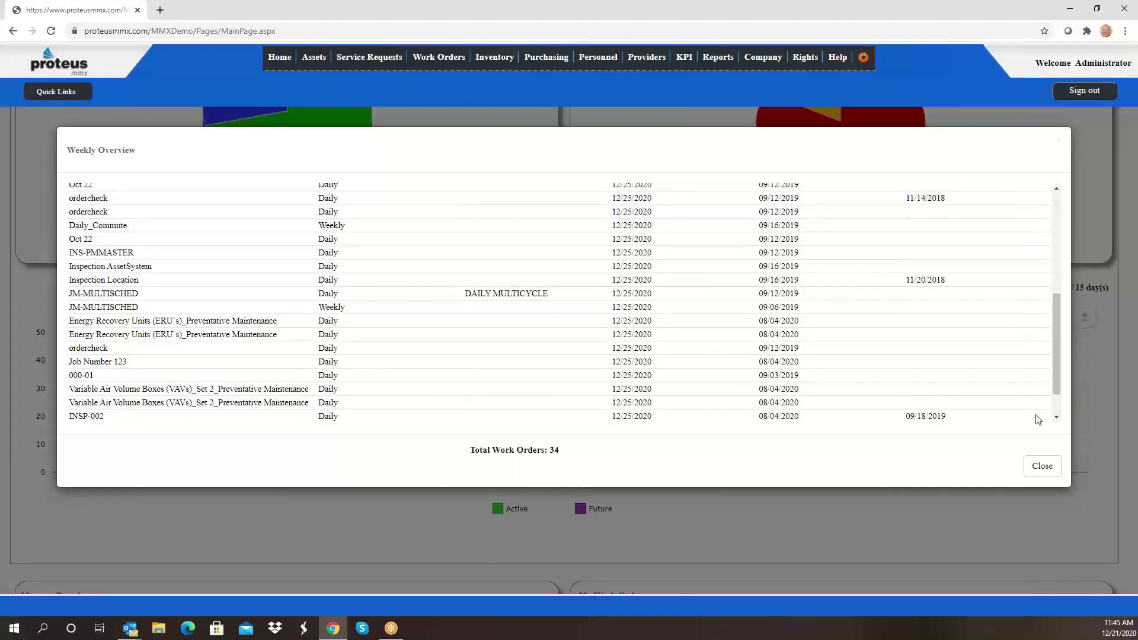
{"action": "left_click", "coordinate": [1043, 466]}
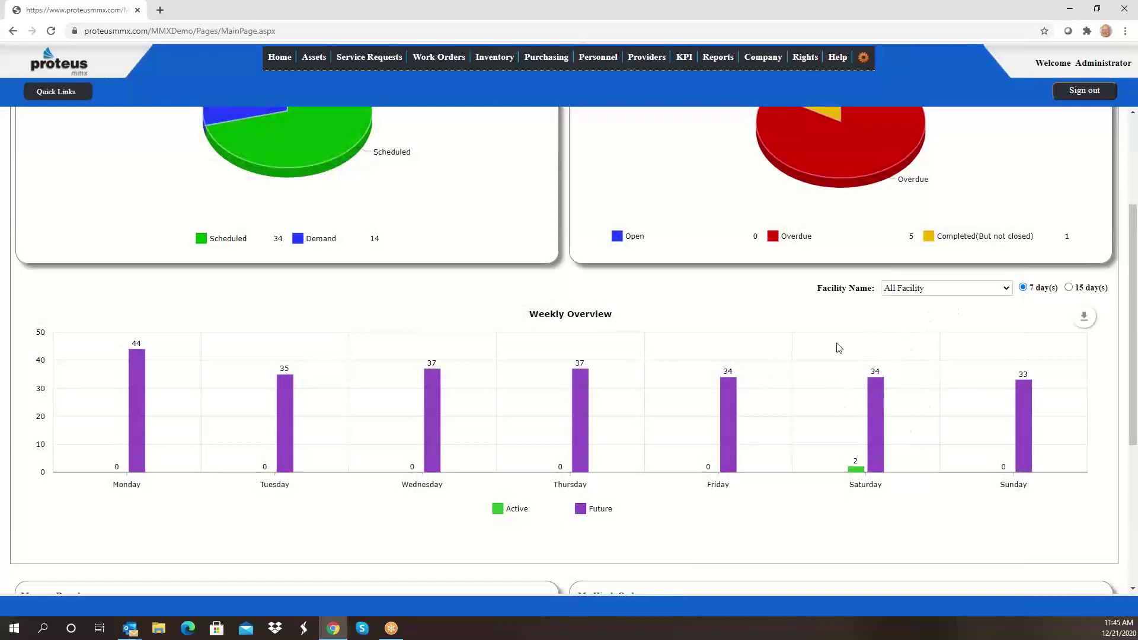
Step: Scroll down to view the Message Board and My Work Orders panels, then back up
{"action": "scroll", "coordinate": [838, 348], "scroll_direction": "down", "scroll_amount": 2}
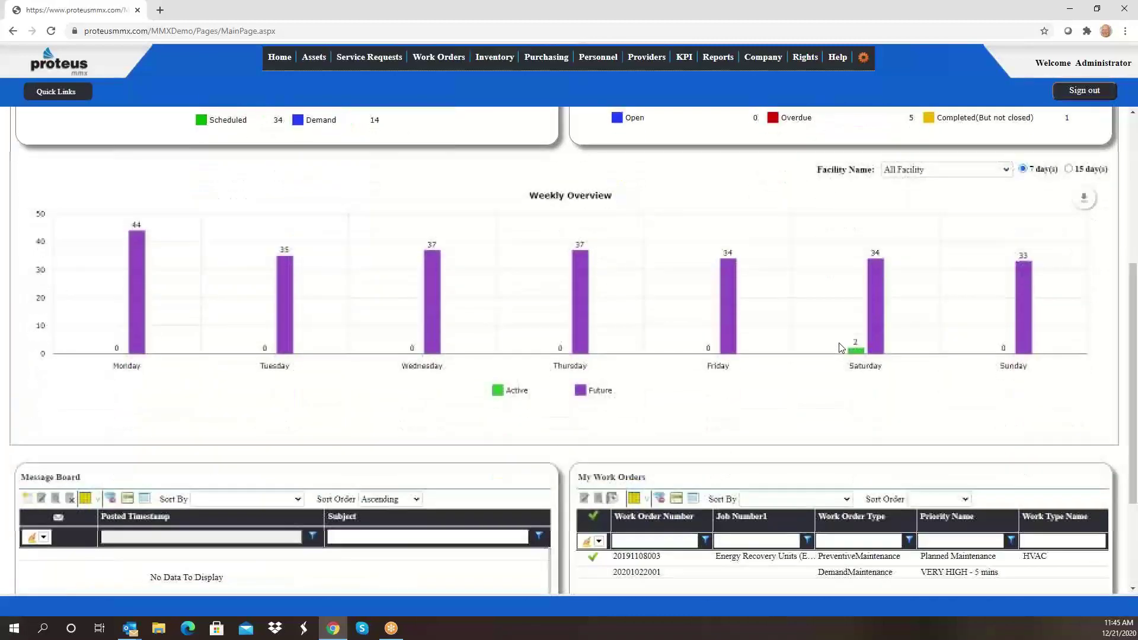
{"action": "scroll", "coordinate": [838, 348], "scroll_direction": "down", "scroll_amount": 3}
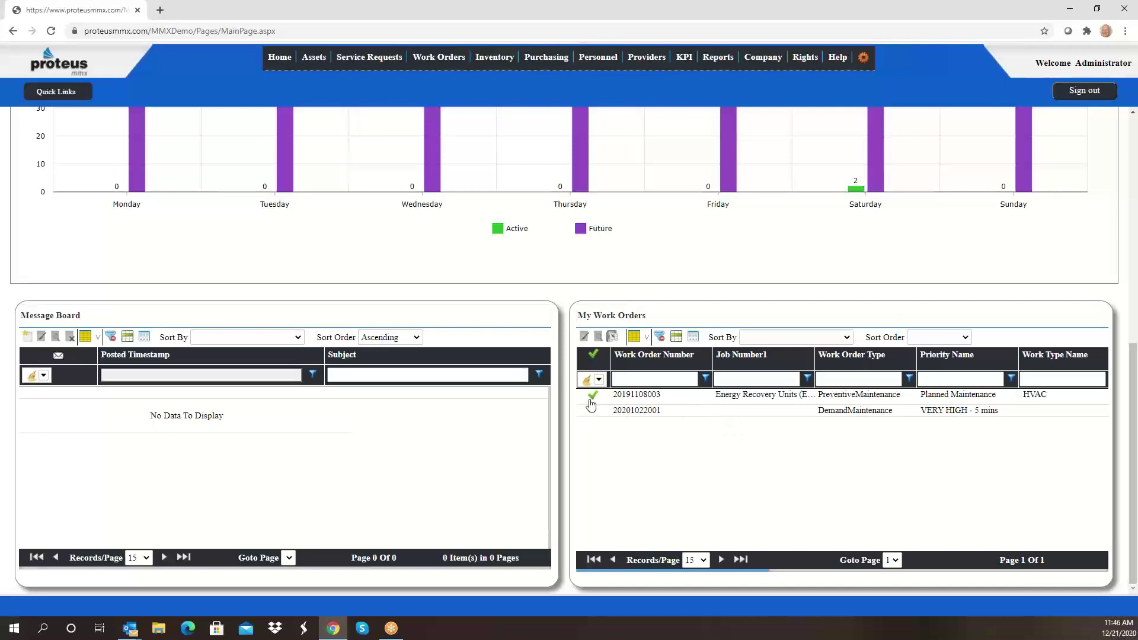
{"action": "scroll", "coordinate": [660, 406], "scroll_direction": "up", "scroll_amount": 1}
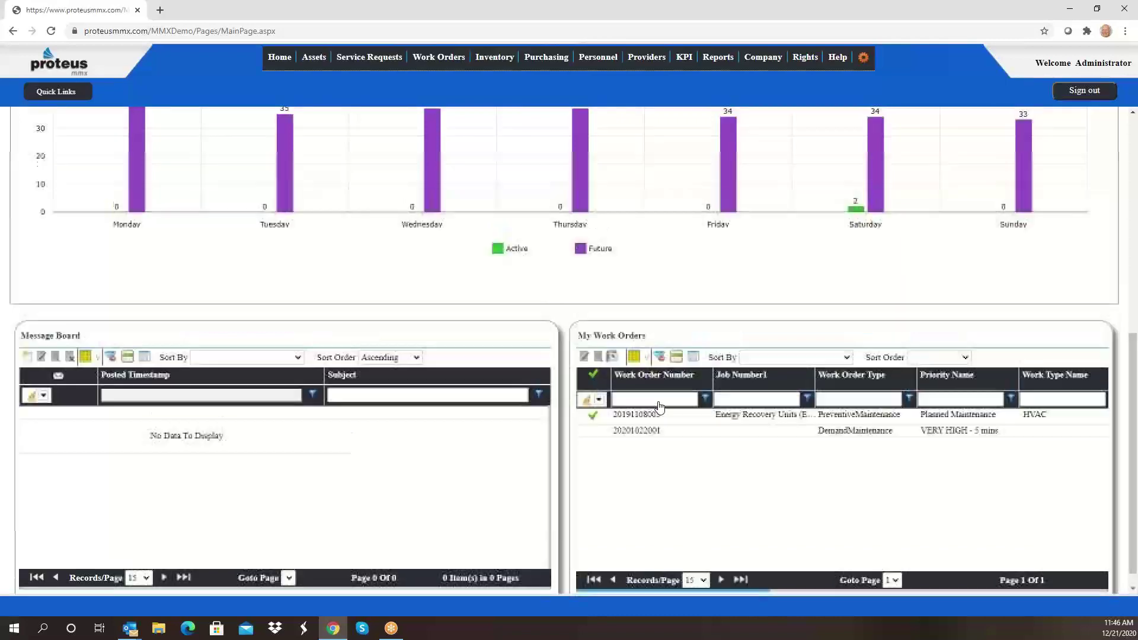
{"action": "scroll", "coordinate": [660, 407], "scroll_direction": "up", "scroll_amount": 4}
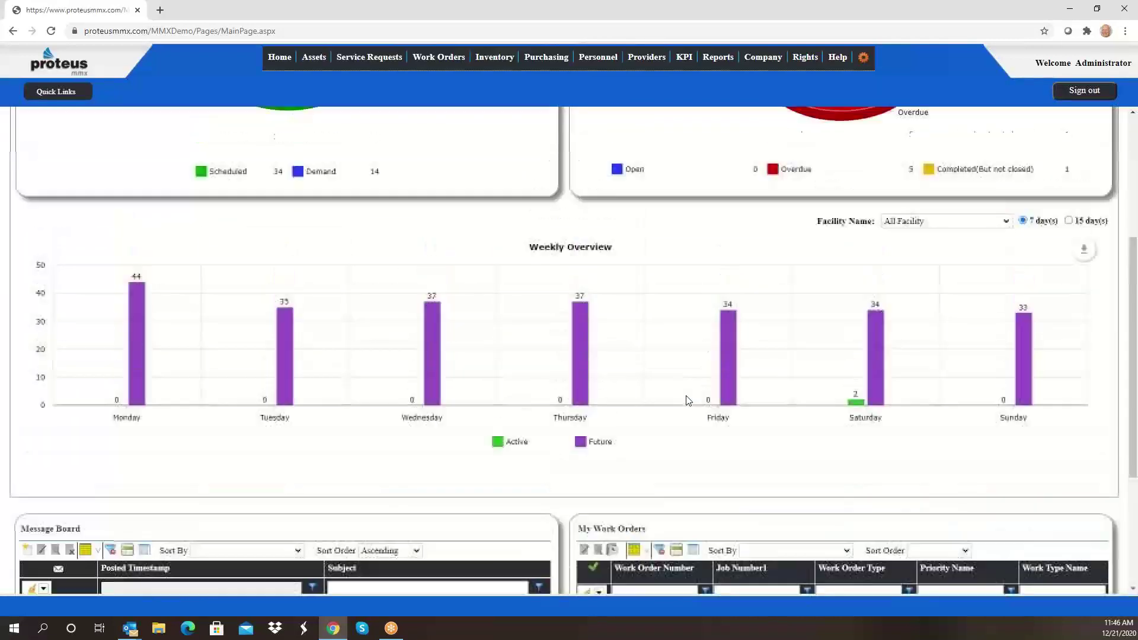
{"action": "scroll", "coordinate": [687, 401], "scroll_direction": "up", "scroll_amount": 4}
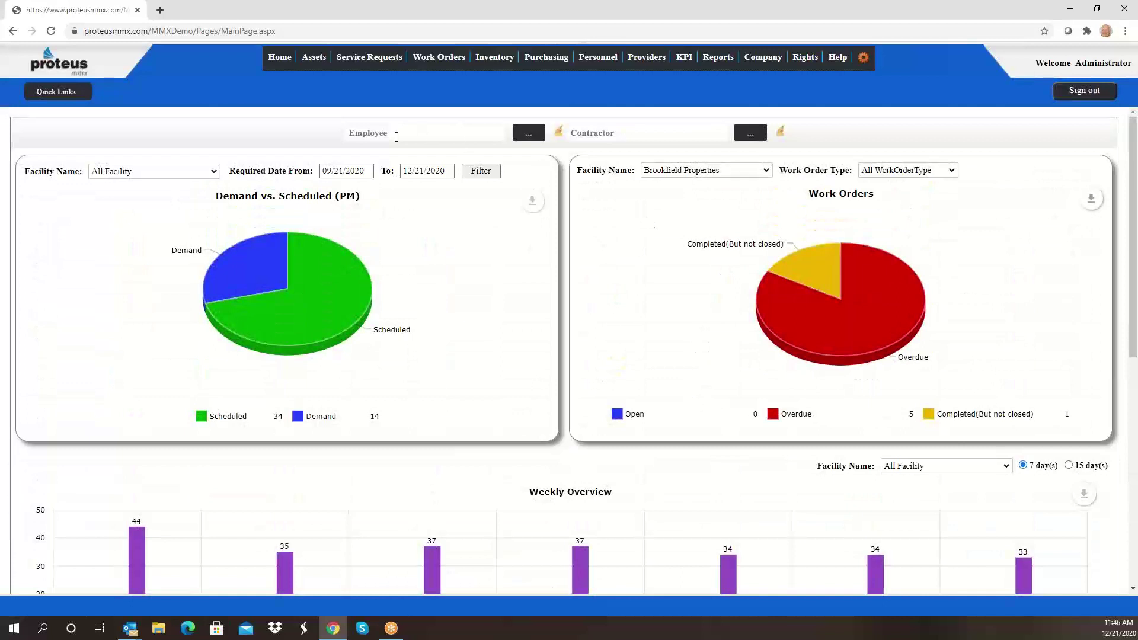
Step: Open the Call Log from the Quick Links menu
{"action": "left_click", "coordinate": [42, 92]}
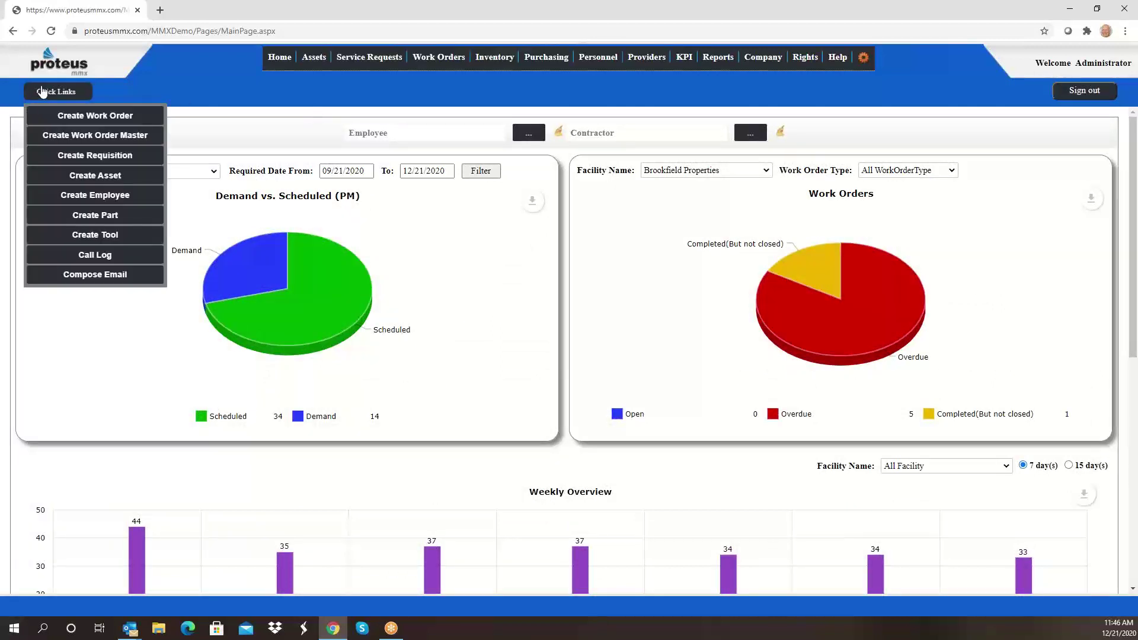
{"action": "left_click", "coordinate": [91, 256]}
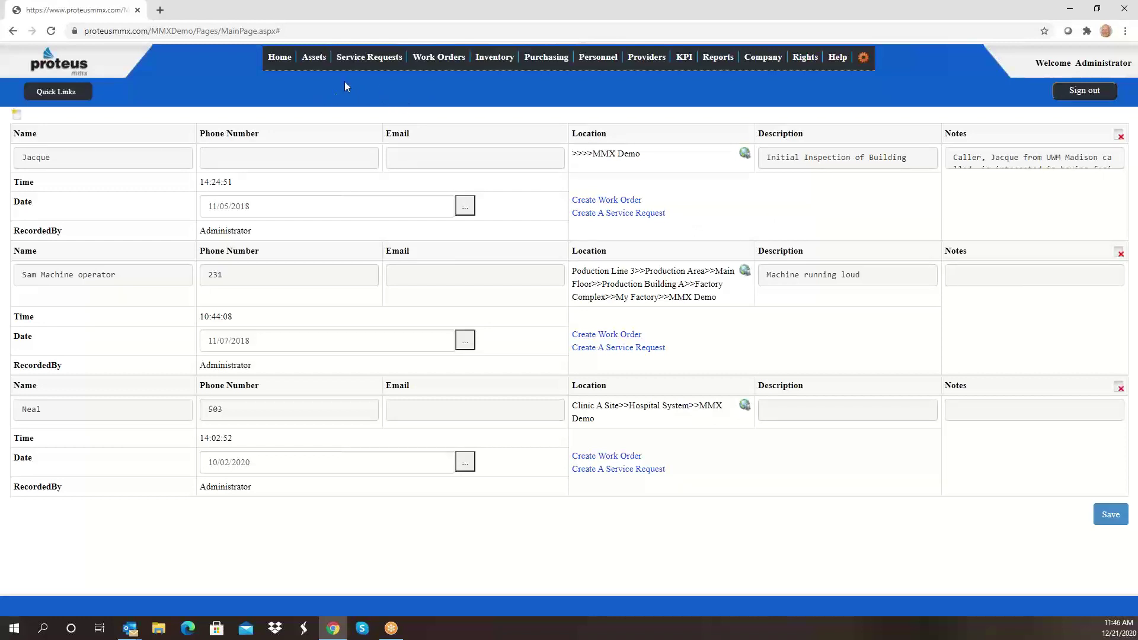
{"action": "mouse_move", "coordinate": [314, 59]}
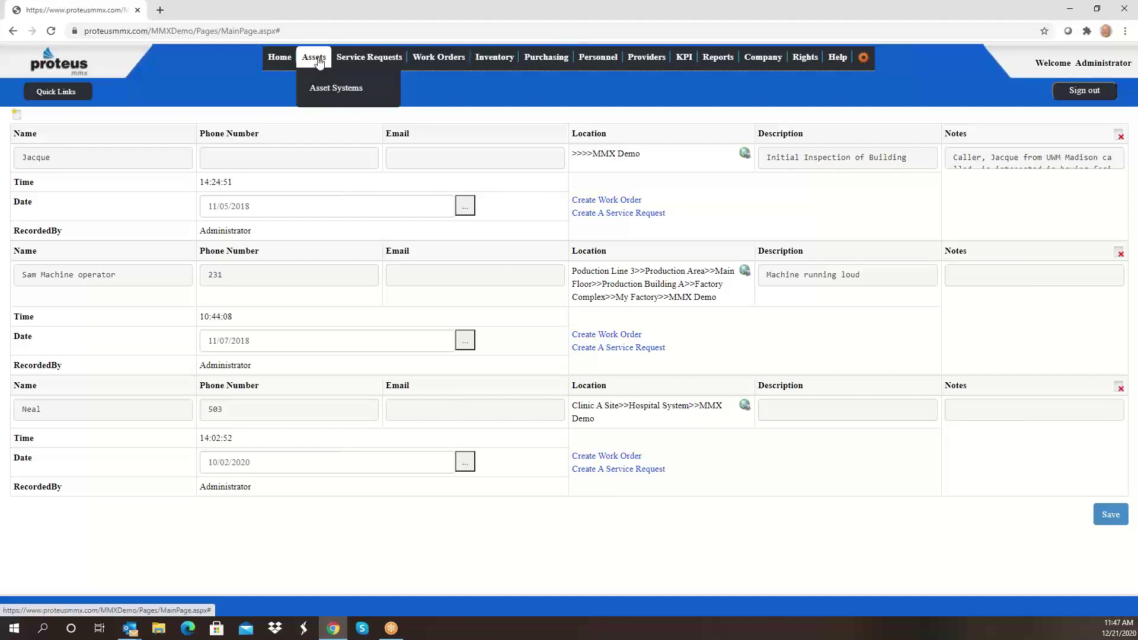
Step: In the assets list location tree, expand Second Street Apartments and Store 571
{"action": "left_click", "coordinate": [319, 62]}
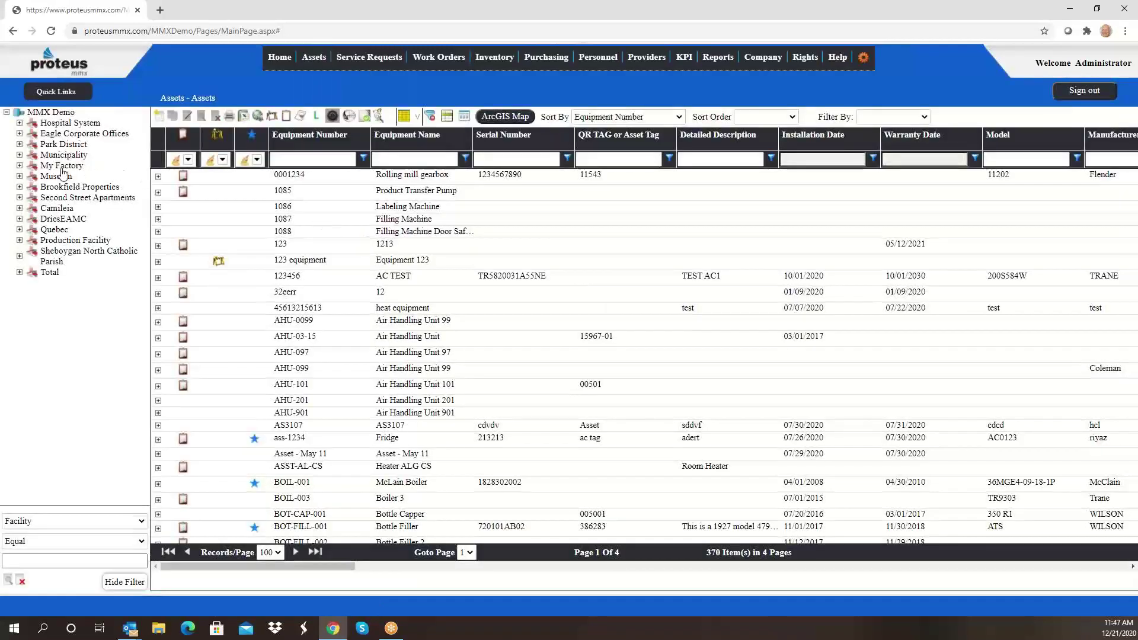
{"action": "left_click", "coordinate": [19, 123]}
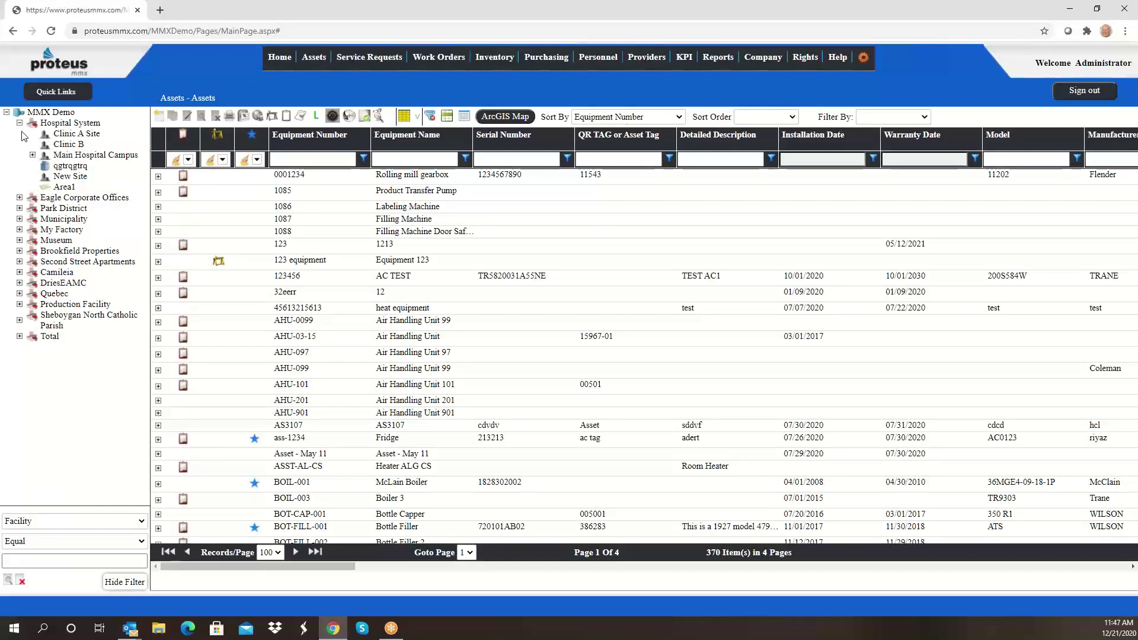
{"action": "left_click", "coordinate": [19, 123]}
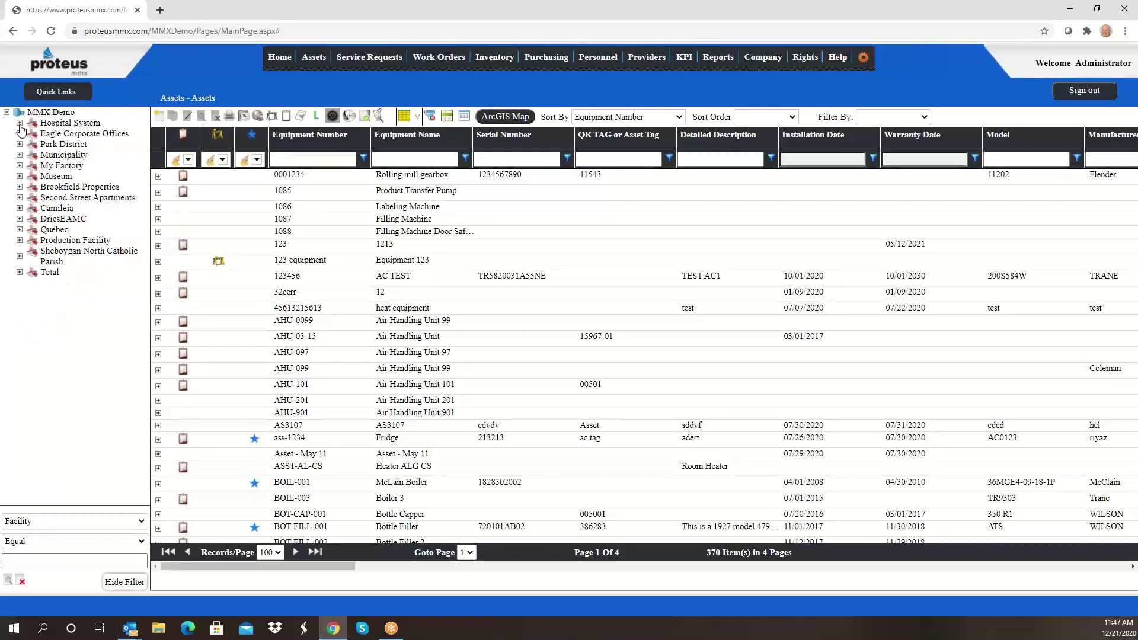
{"action": "left_click", "coordinate": [19, 197]}
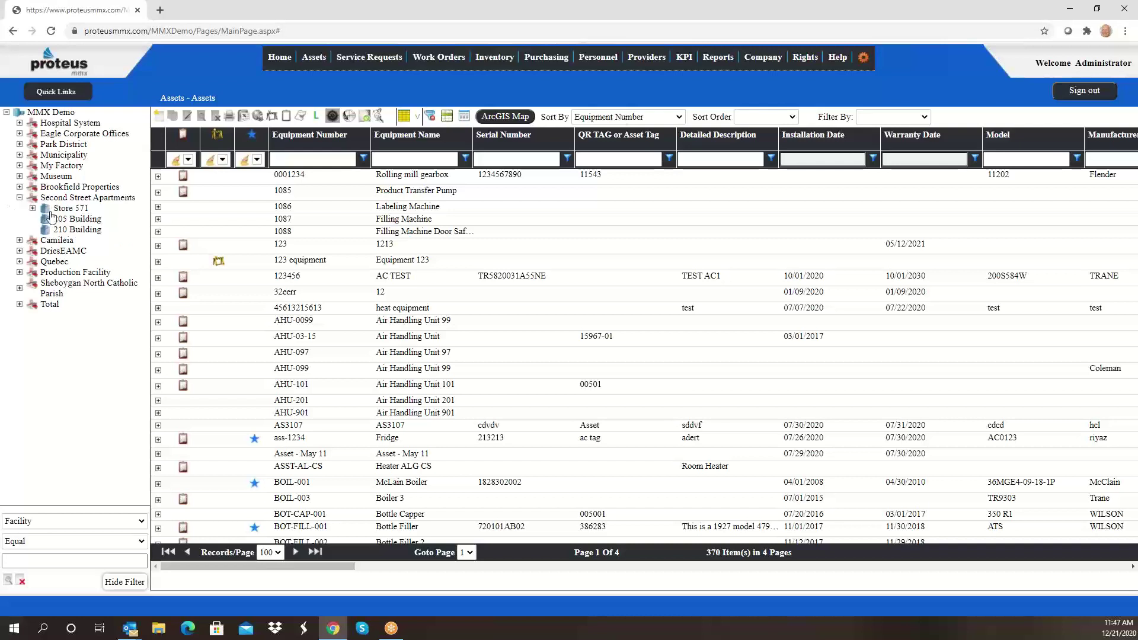
{"action": "left_click", "coordinate": [33, 208]}
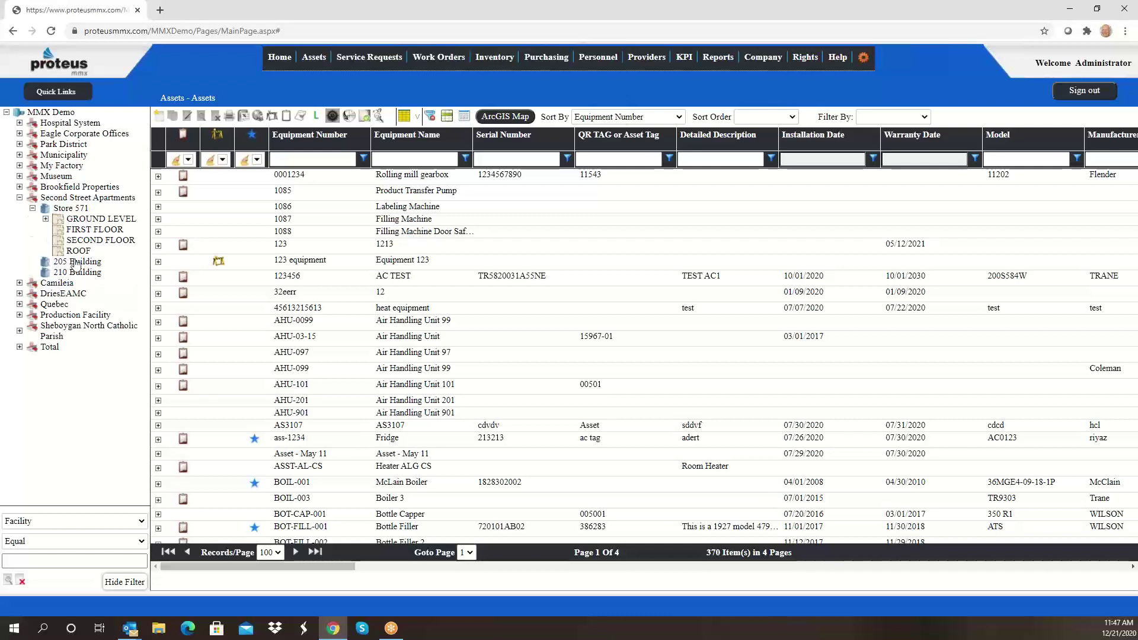
Step: Expand Brookfield Properties and filter assets by A Building, Pool, then Commons Building
{"action": "left_click", "coordinate": [19, 187]}
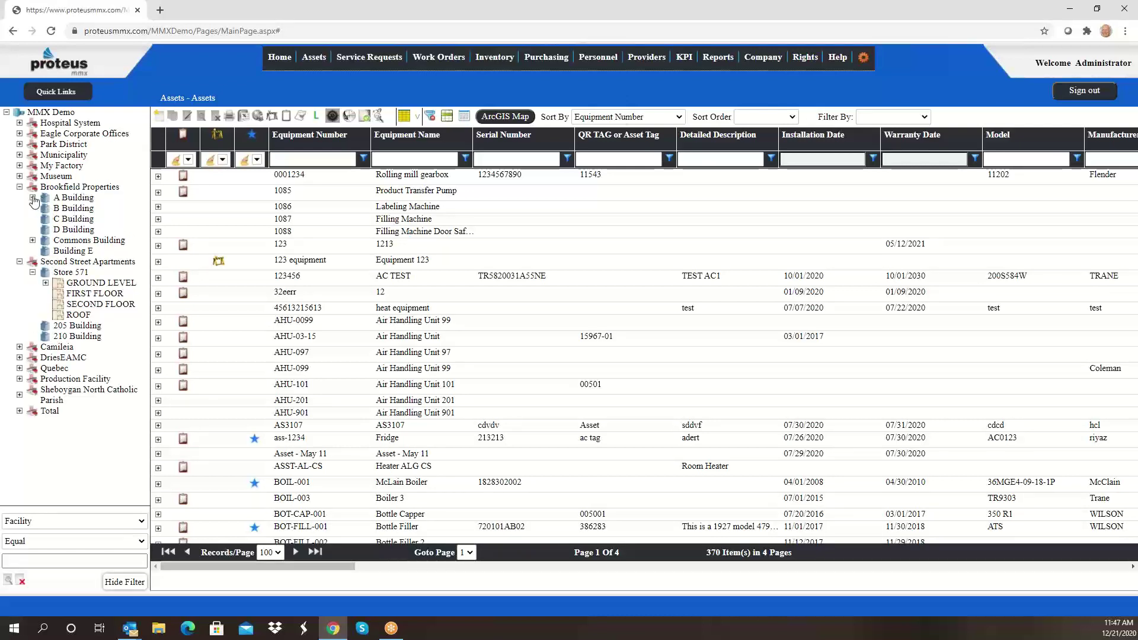
{"action": "left_click", "coordinate": [34, 198]}
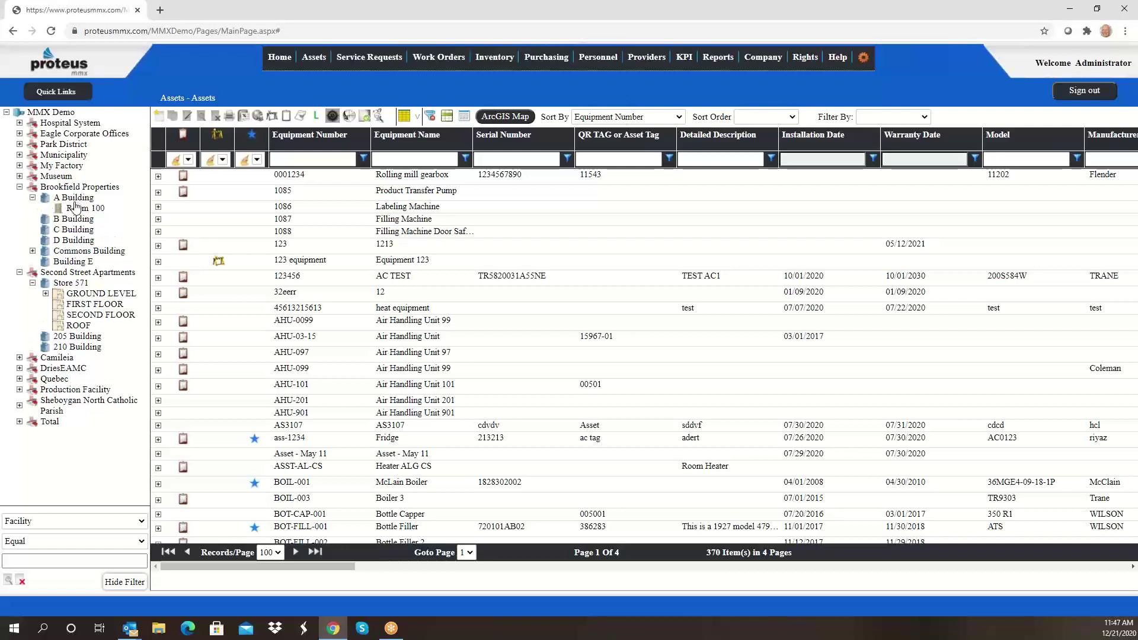
{"action": "left_click", "coordinate": [76, 199]}
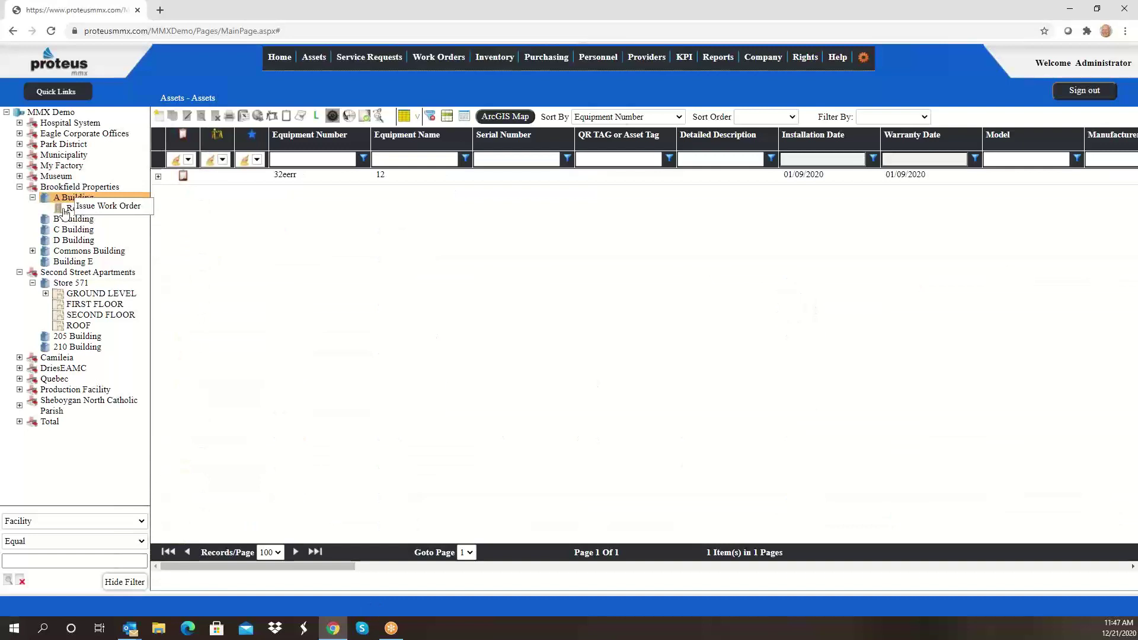
{"action": "left_click", "coordinate": [33, 250]}
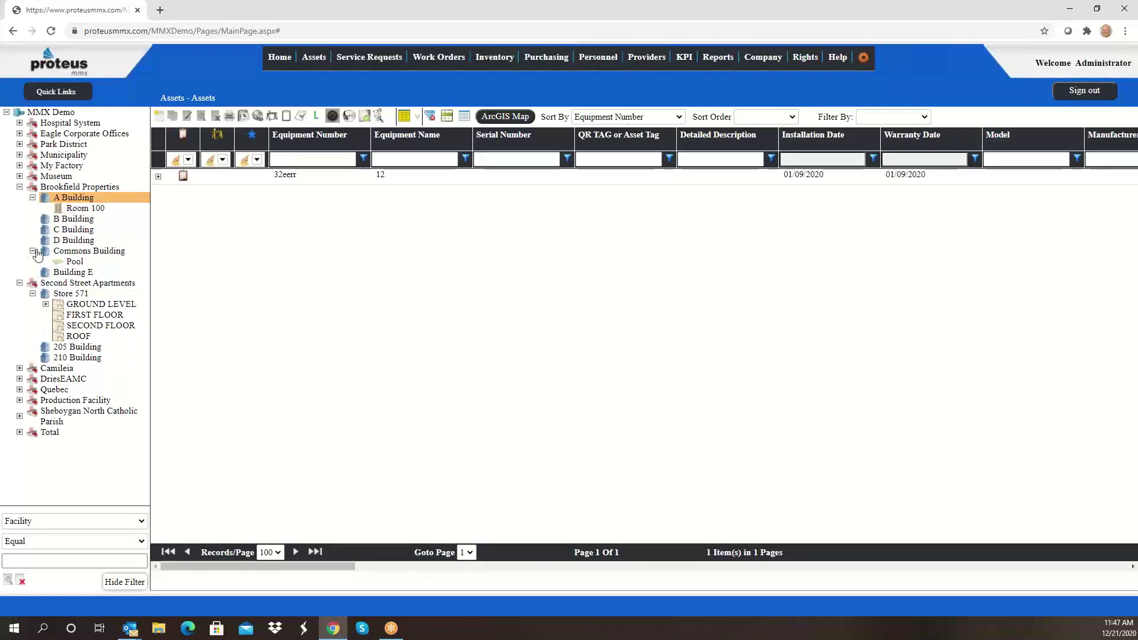
{"action": "left_click", "coordinate": [71, 262]}
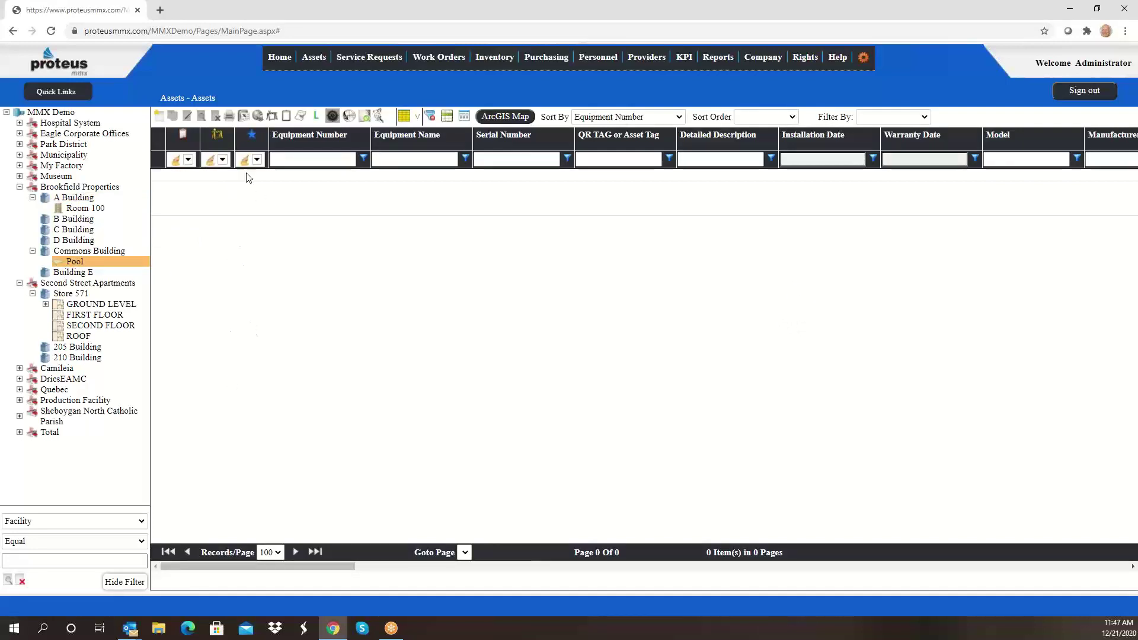
{"action": "left_click", "coordinate": [86, 252]}
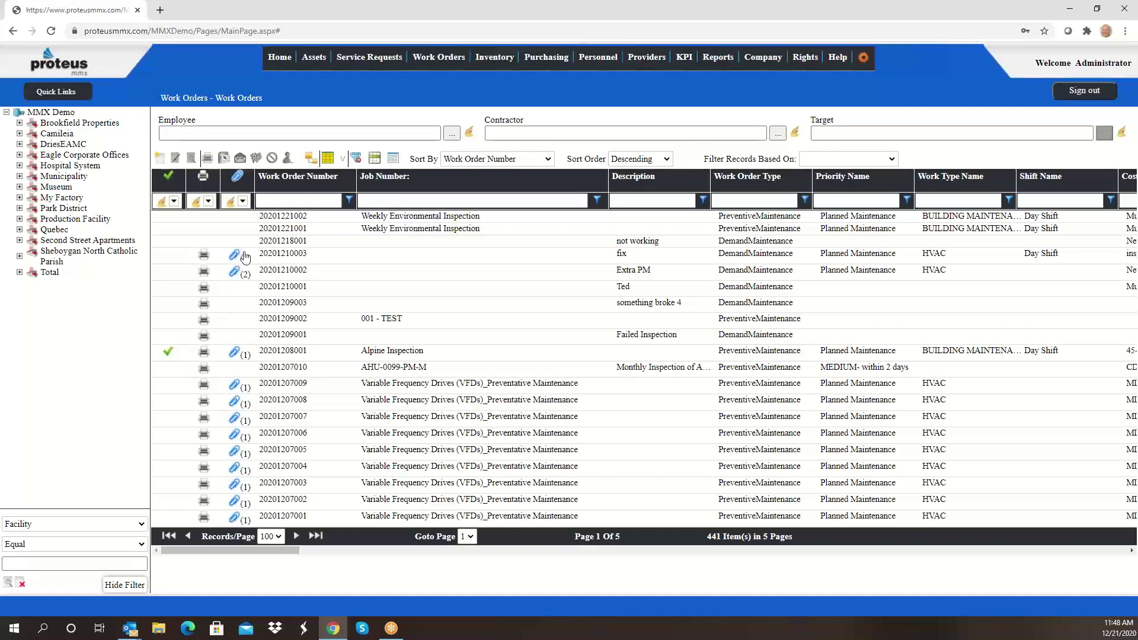
{"action": "left_click", "coordinate": [244, 258]}
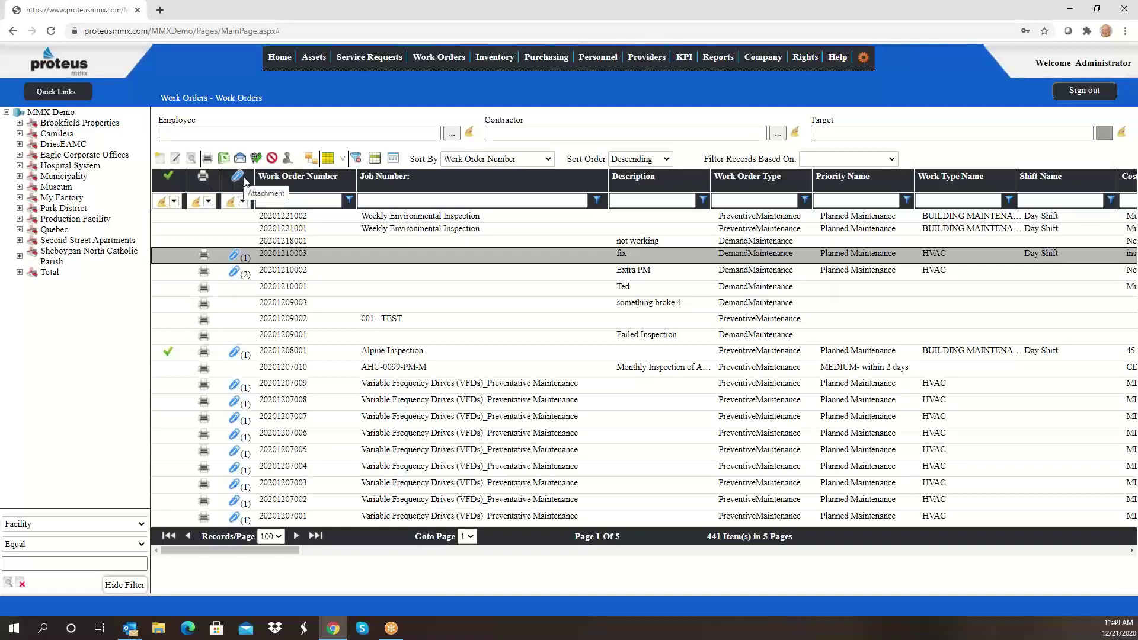
Step: In Column Setting, move Printed out of and Failed Inspection into the shown indicators
{"action": "left_click", "coordinate": [374, 159]}
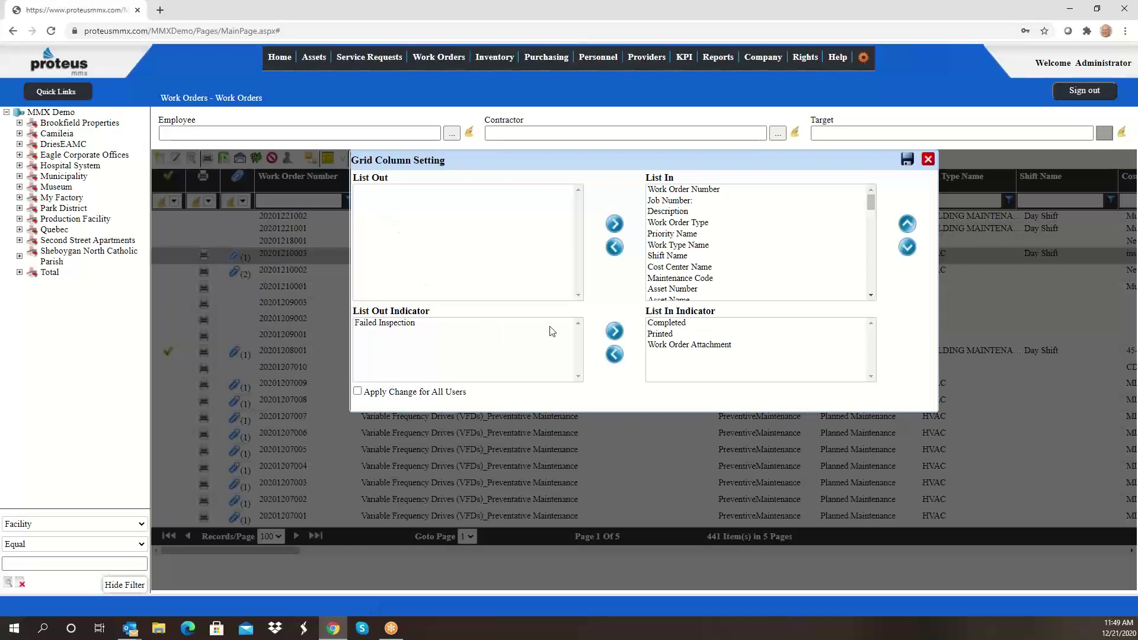
{"action": "left_click", "coordinate": [665, 346]}
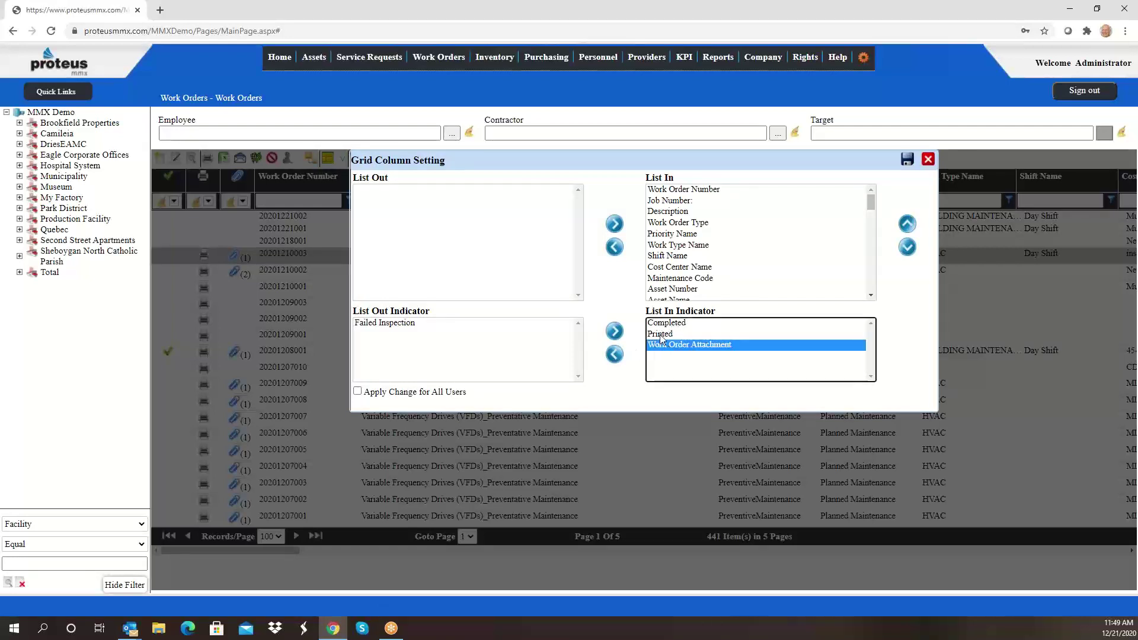
{"action": "left_click", "coordinate": [659, 335]}
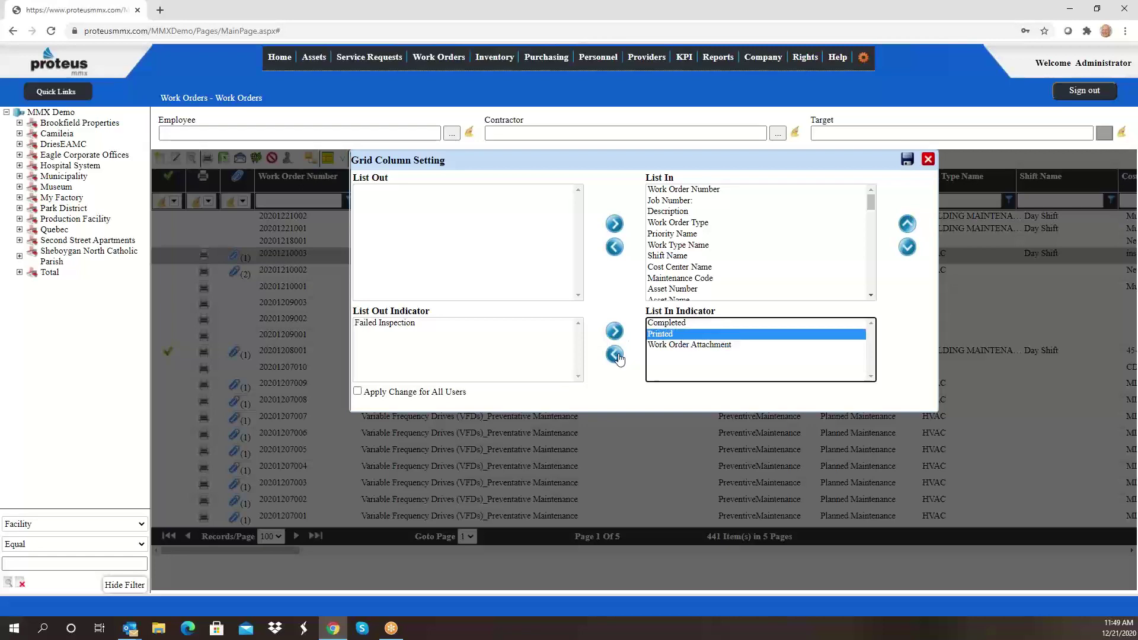
{"action": "left_click", "coordinate": [614, 355]}
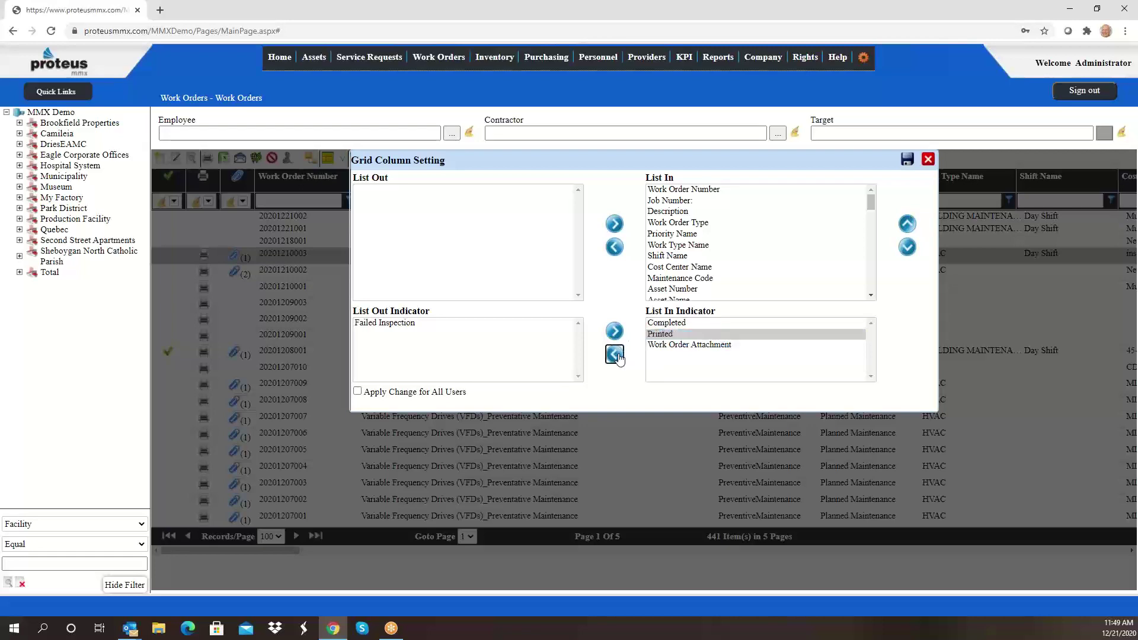
{"action": "left_click", "coordinate": [394, 323]}
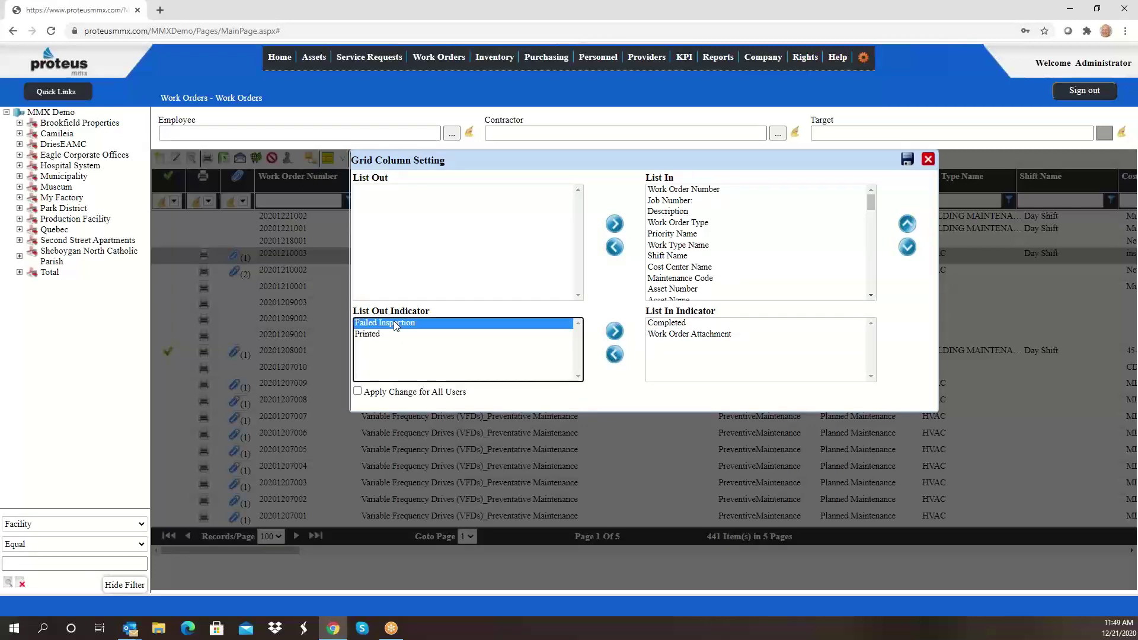
{"action": "left_click", "coordinate": [614, 335]}
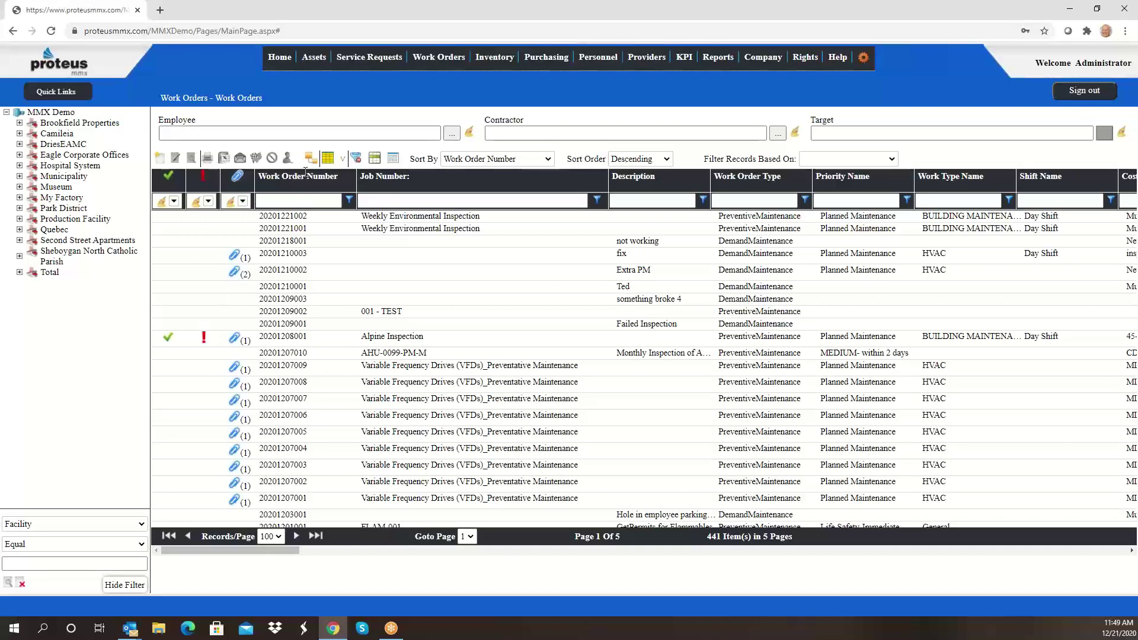
Step: Move Cost Center Name, Customer and Customer Location to List Out, applying the change for all users
{"action": "left_click", "coordinate": [375, 159]}
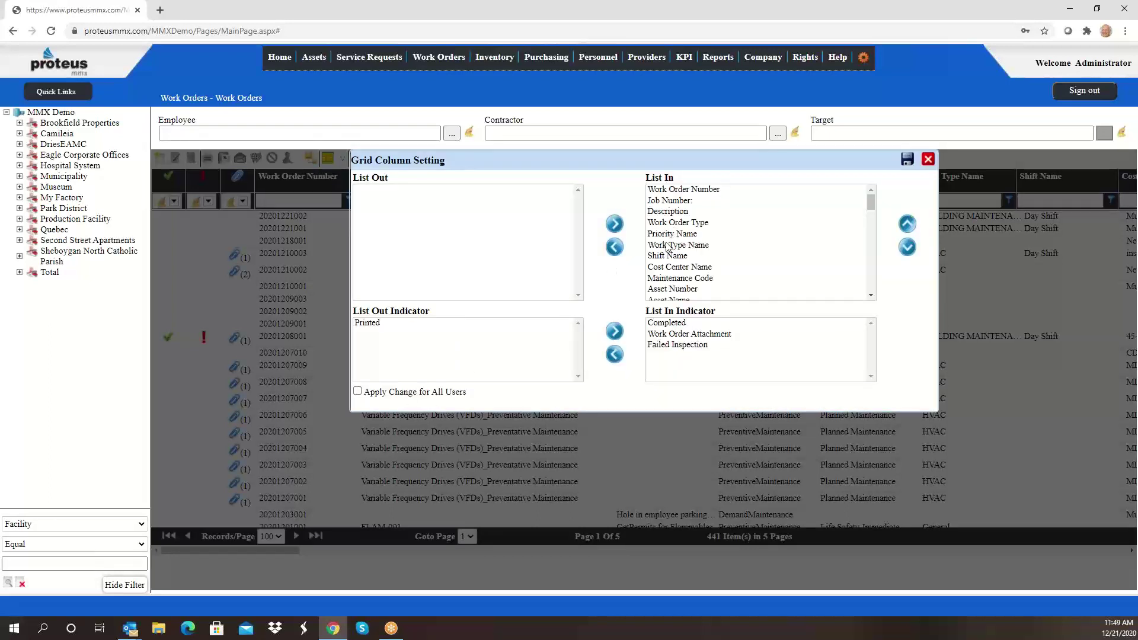
{"action": "left_click", "coordinate": [664, 267]}
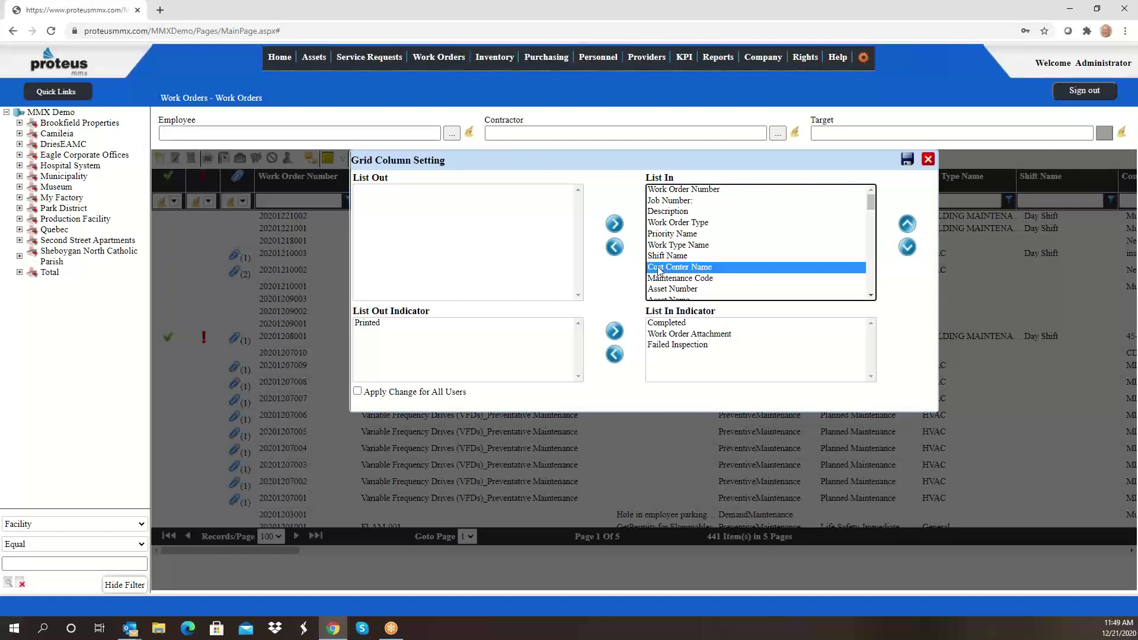
{"action": "left_click", "coordinate": [614, 248]}
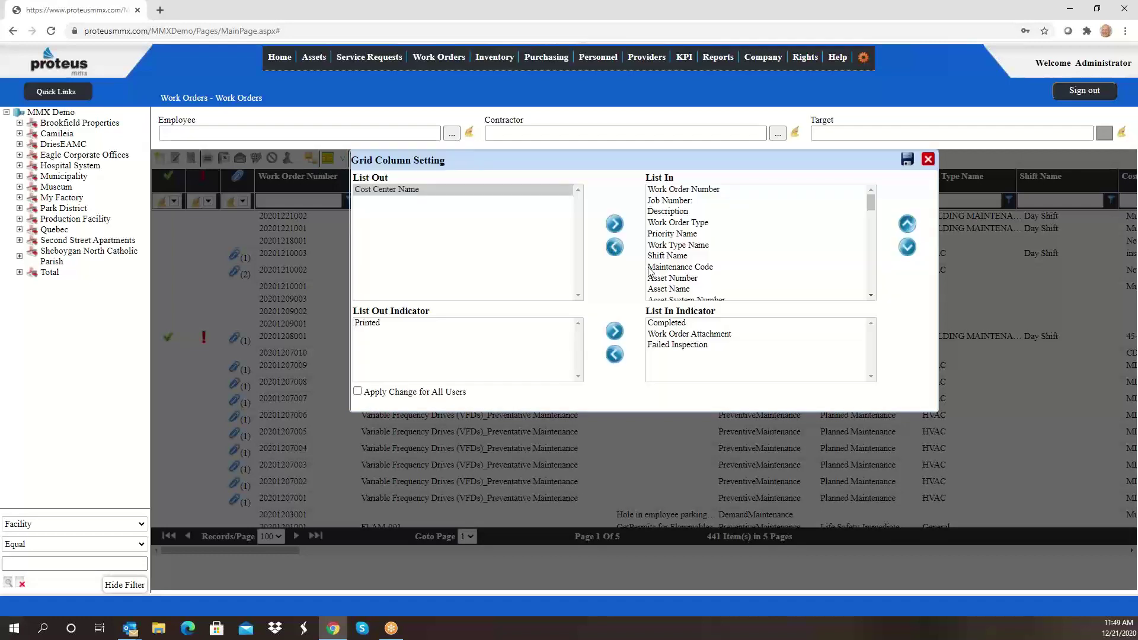
{"action": "scroll", "coordinate": [663, 280], "scroll_direction": "down", "scroll_amount": 2}
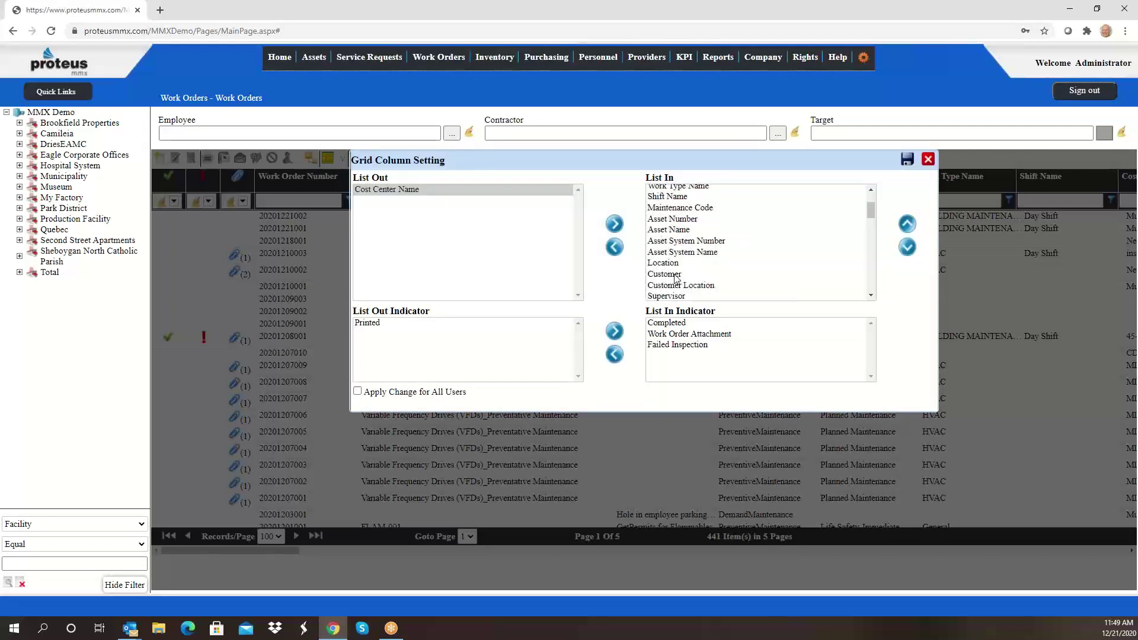
{"action": "left_click", "coordinate": [674, 276]}
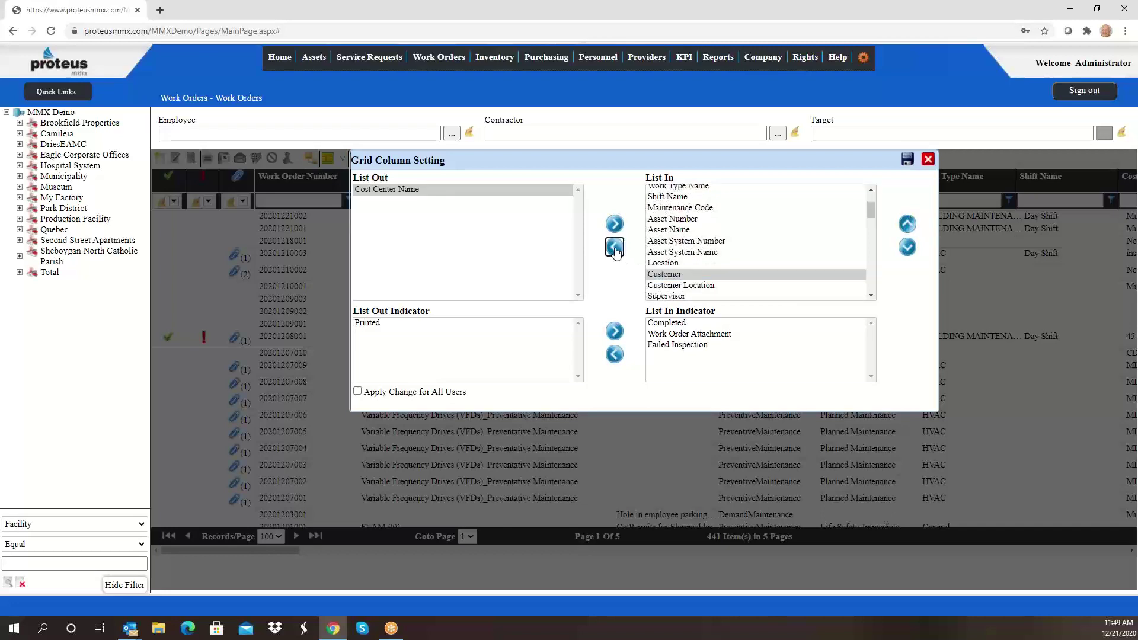
{"action": "left_click", "coordinate": [614, 247]}
{"action": "scroll", "coordinate": [676, 285], "scroll_direction": "down", "scroll_amount": 3}
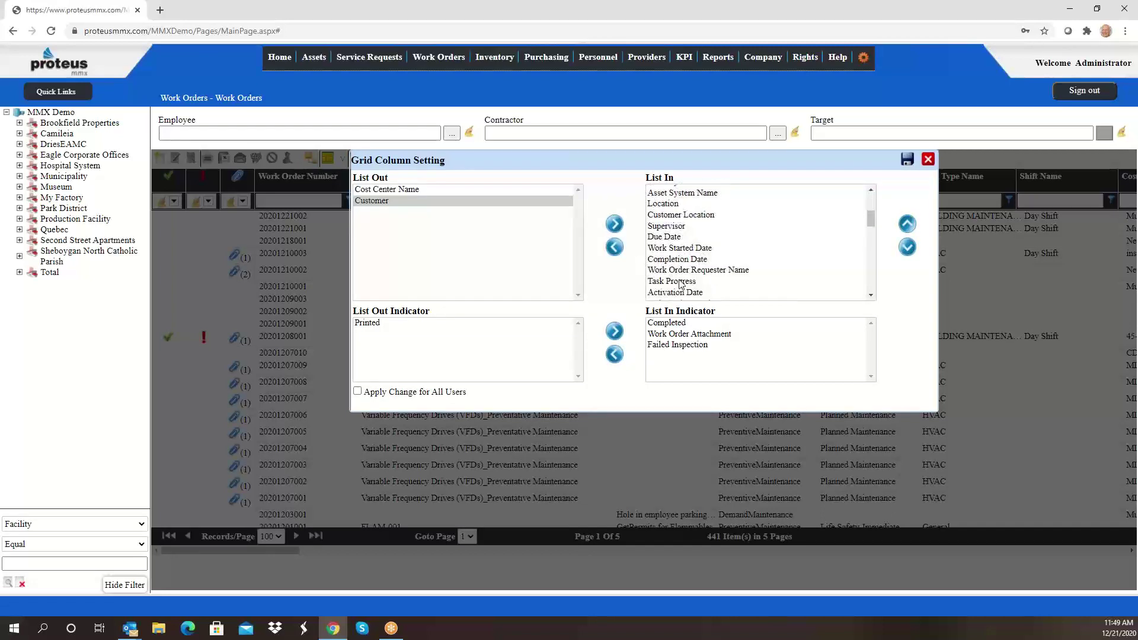
{"action": "left_click", "coordinate": [673, 215]}
{"action": "left_click", "coordinate": [614, 248]}
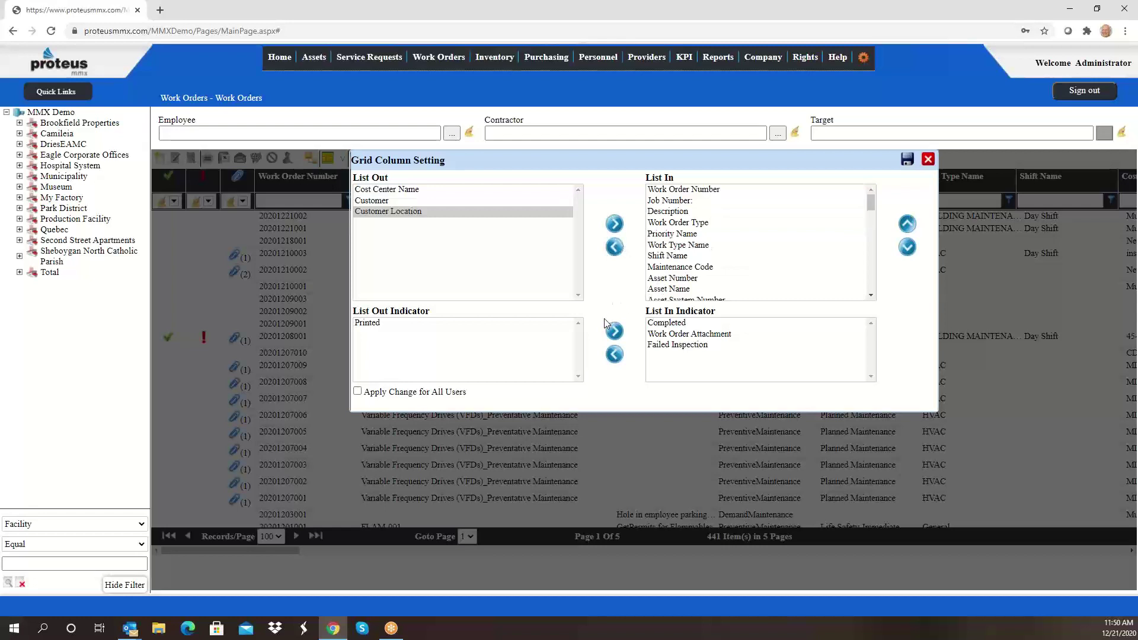
{"action": "left_click", "coordinate": [358, 392]}
Step: Untick Apply Change for All Users, close the column settings, and open the Inspections list
{"action": "left_click", "coordinate": [357, 391]}
{"action": "left_click", "coordinate": [928, 159]}
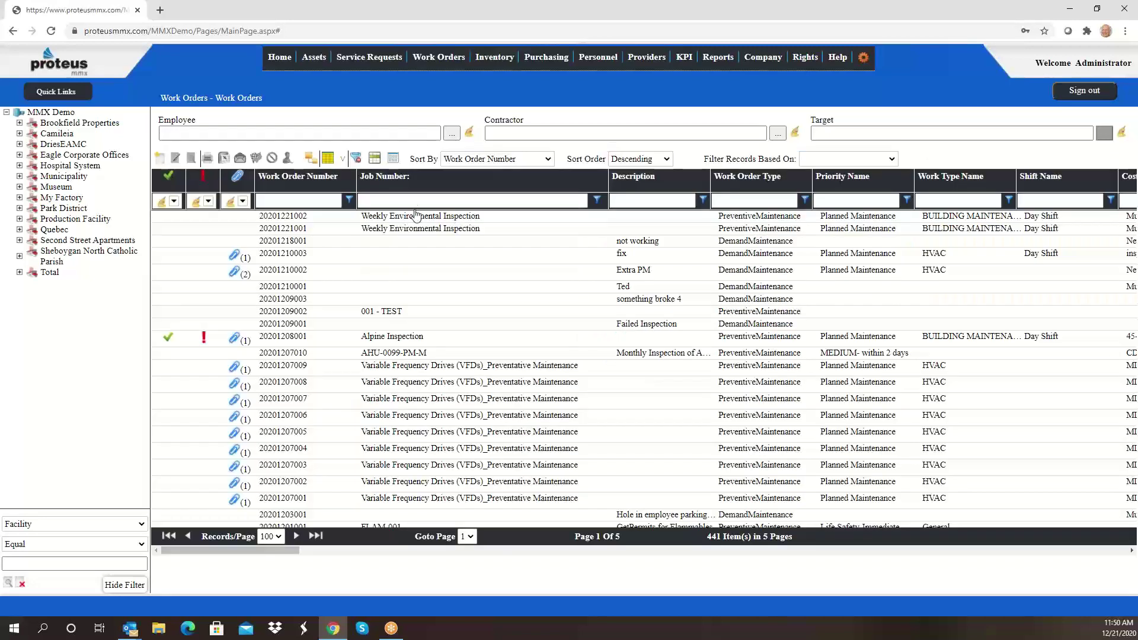
{"action": "mouse_move", "coordinate": [439, 61]}
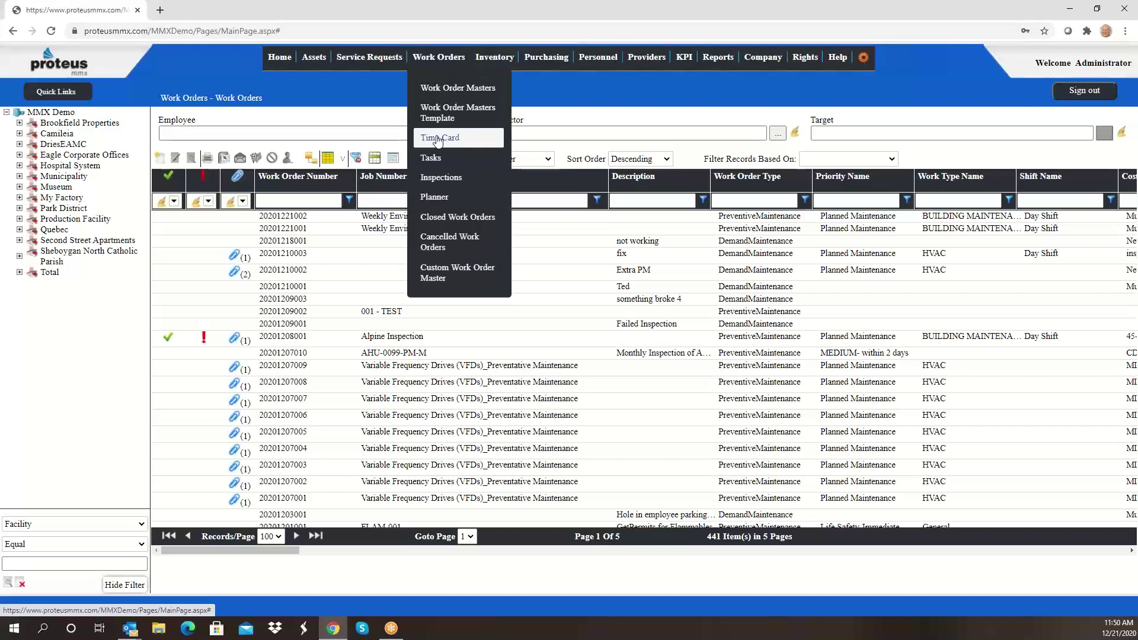
{"action": "left_click", "coordinate": [443, 179]}
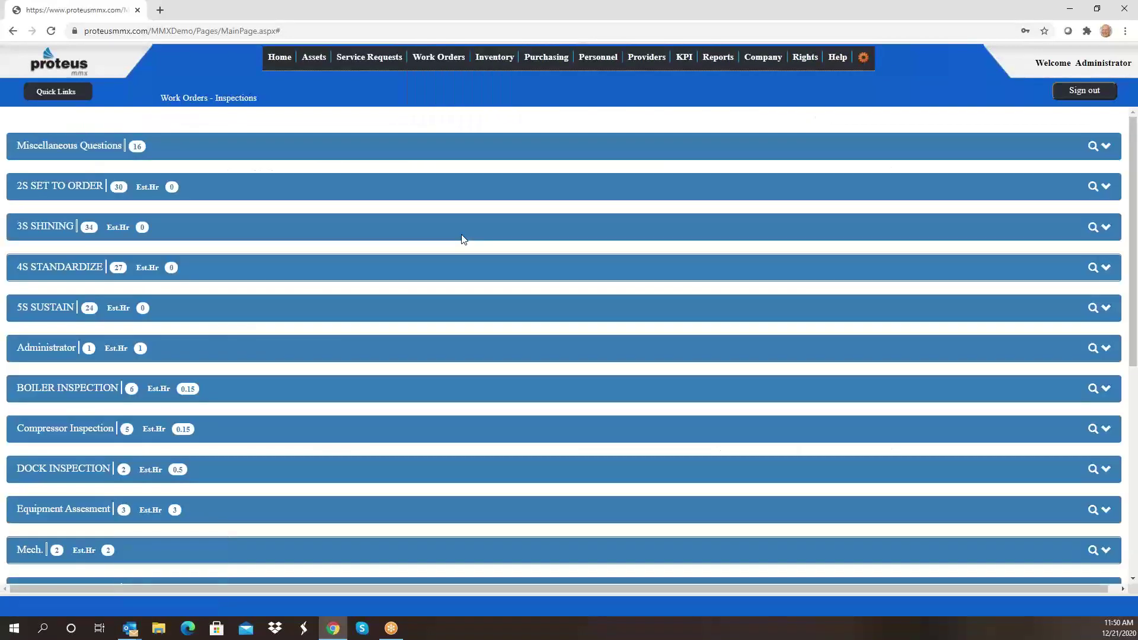
Step: Expand Weekly Environmental Inspection-Aspen and scroll through its questions
{"action": "scroll", "coordinate": [264, 279], "scroll_direction": "down", "scroll_amount": 7}
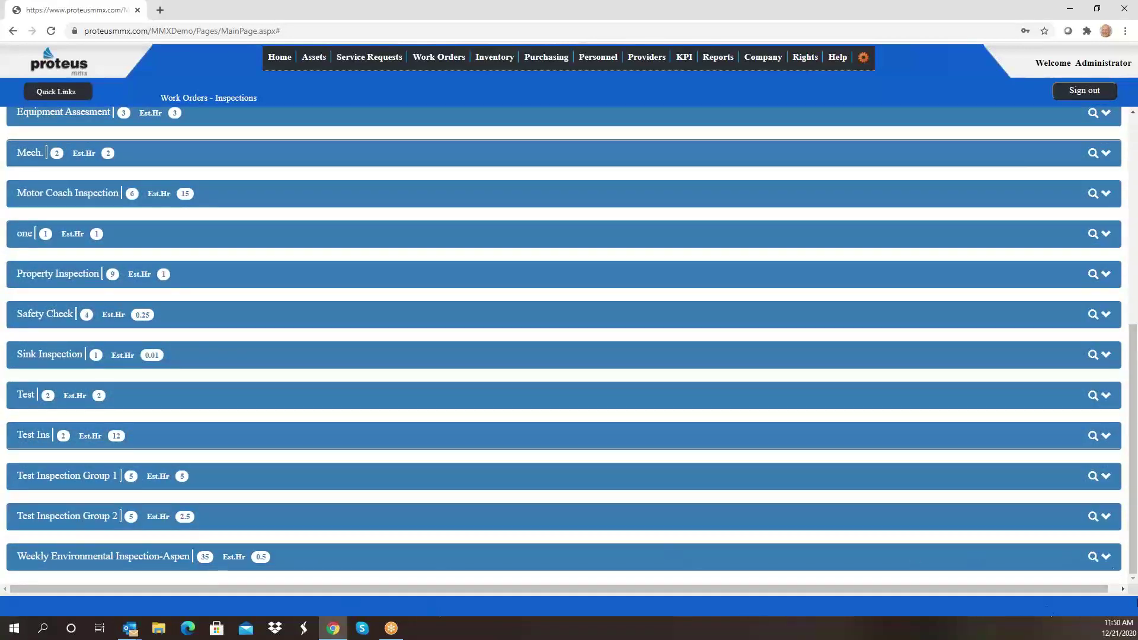
{"action": "left_click", "coordinate": [1106, 556]}
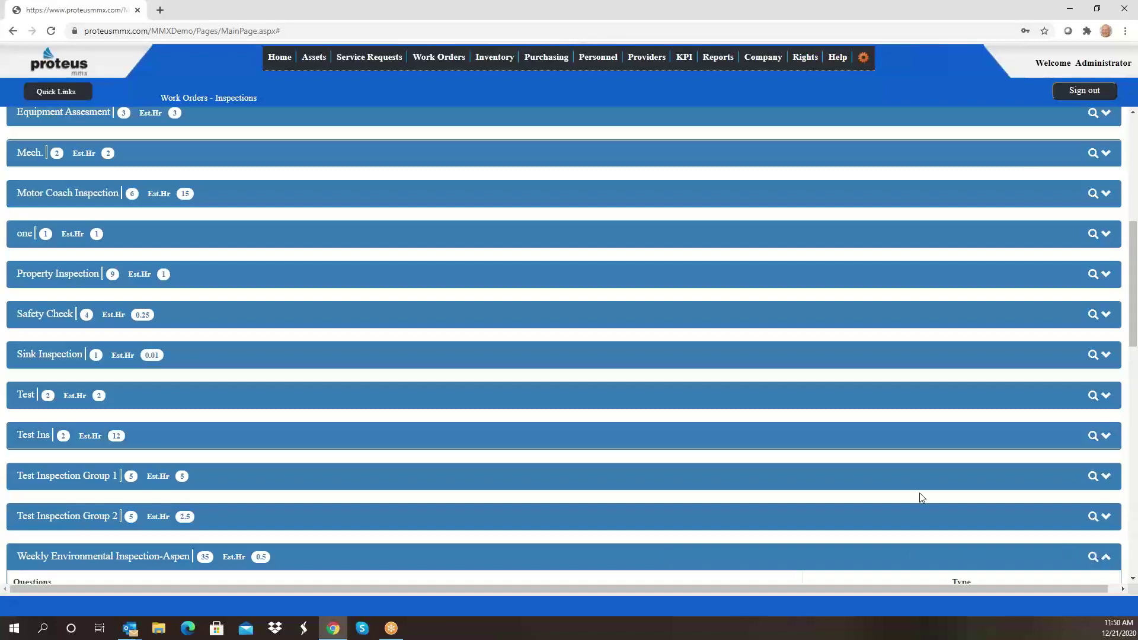
{"action": "scroll", "coordinate": [813, 375], "scroll_direction": "down", "scroll_amount": 7}
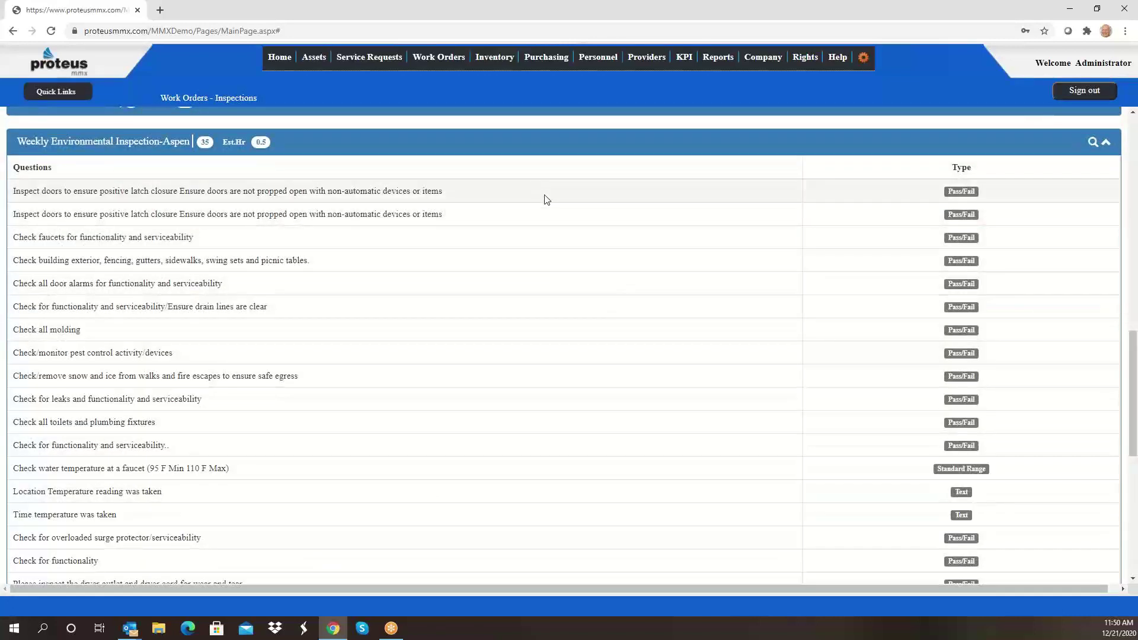
{"action": "scroll", "coordinate": [592, 221], "scroll_direction": "down", "scroll_amount": 3}
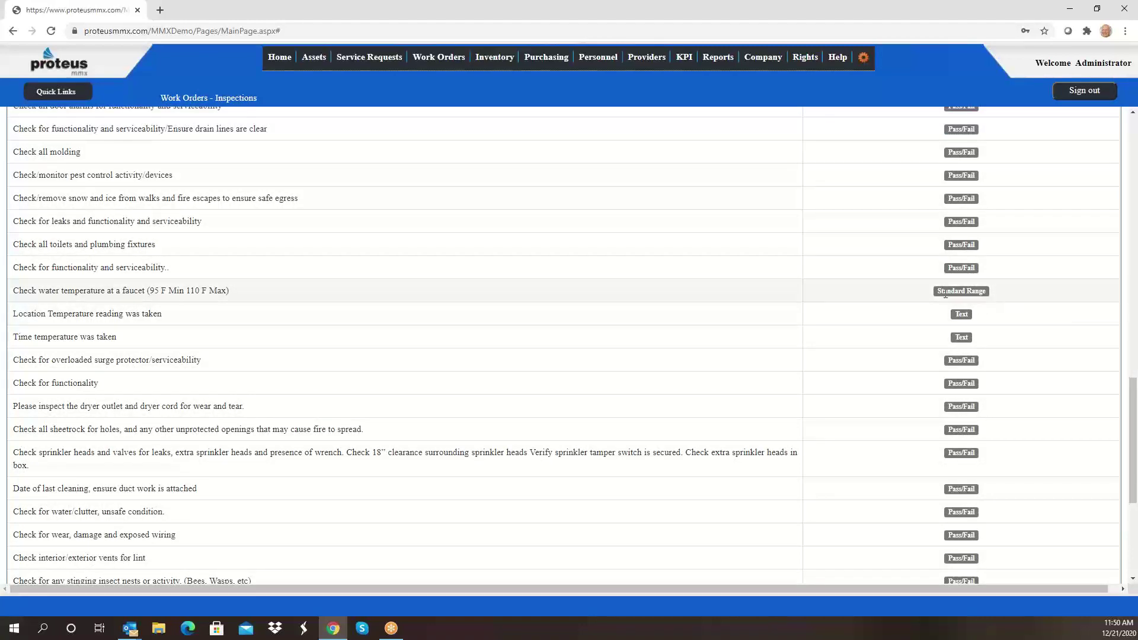
{"action": "scroll", "coordinate": [945, 293], "scroll_direction": "up", "scroll_amount": 15}
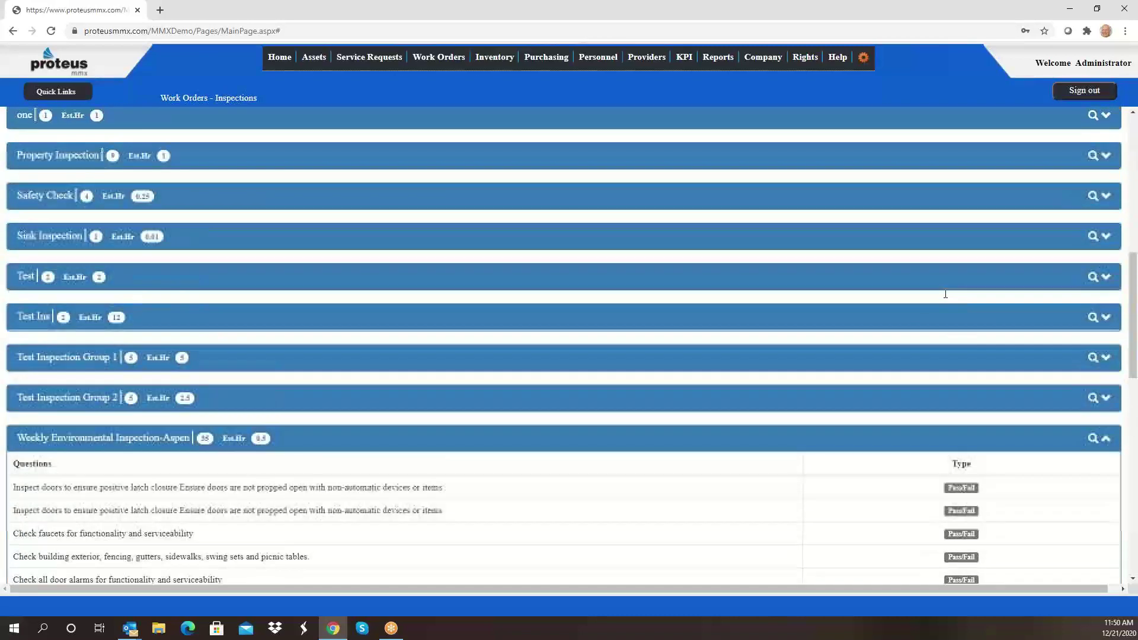
{"action": "scroll", "coordinate": [977, 249], "scroll_direction": "up", "scroll_amount": 4}
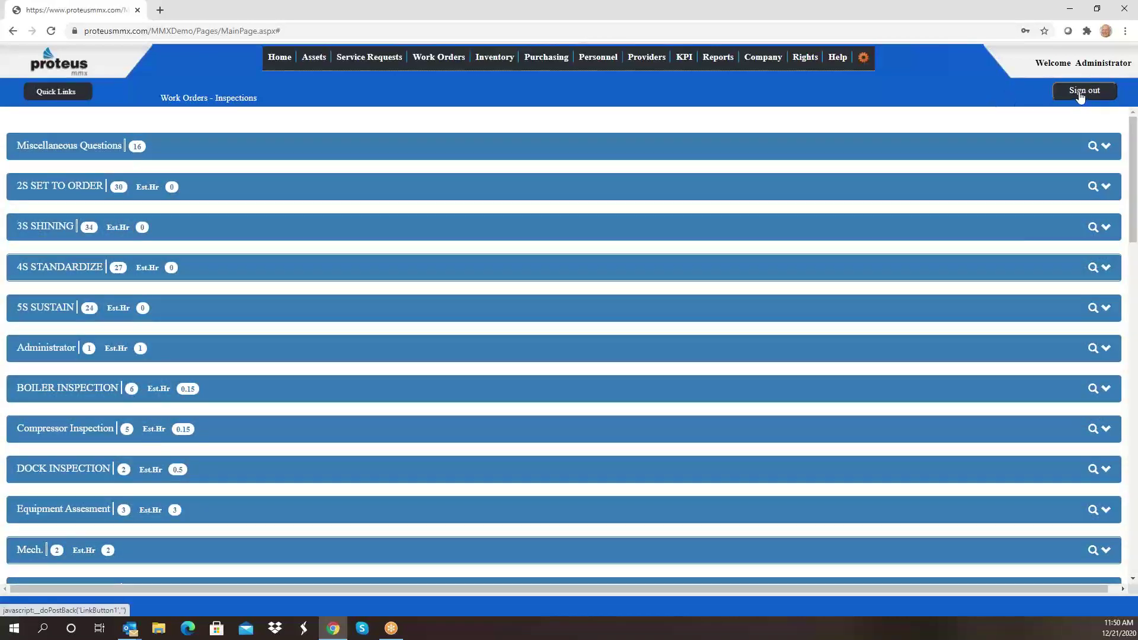
{"action": "mouse_move", "coordinate": [472, 63]}
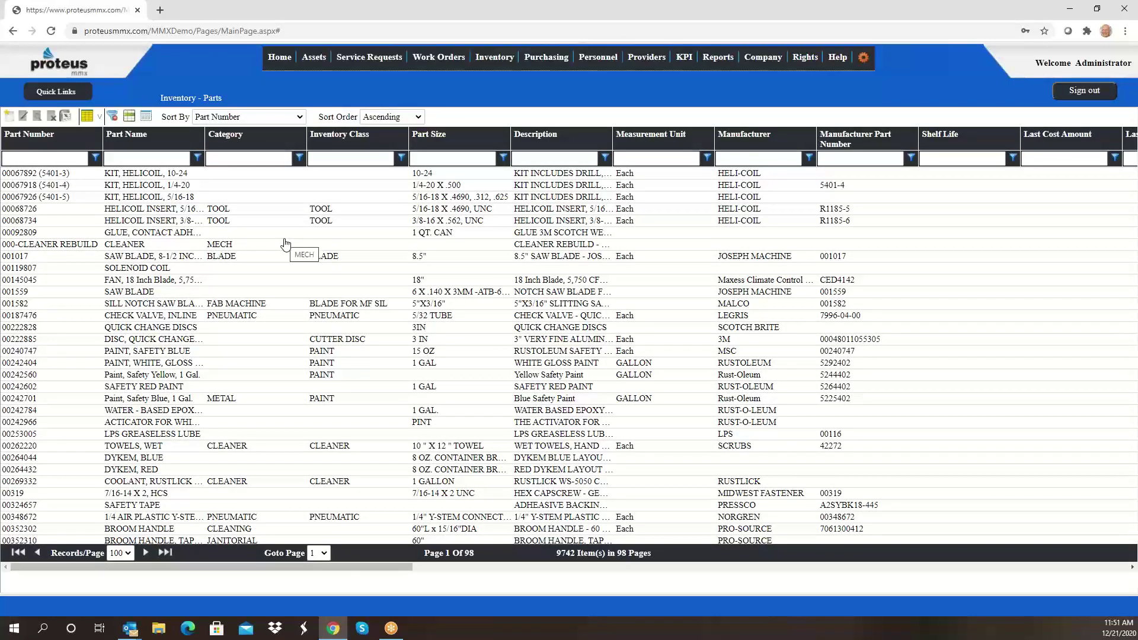
Step: Scroll the Inventory - Parts grid, then browse the Inventory and Purchasing menus over to Personnel
{"action": "scroll", "coordinate": [285, 243], "scroll_direction": "down", "scroll_amount": 6}
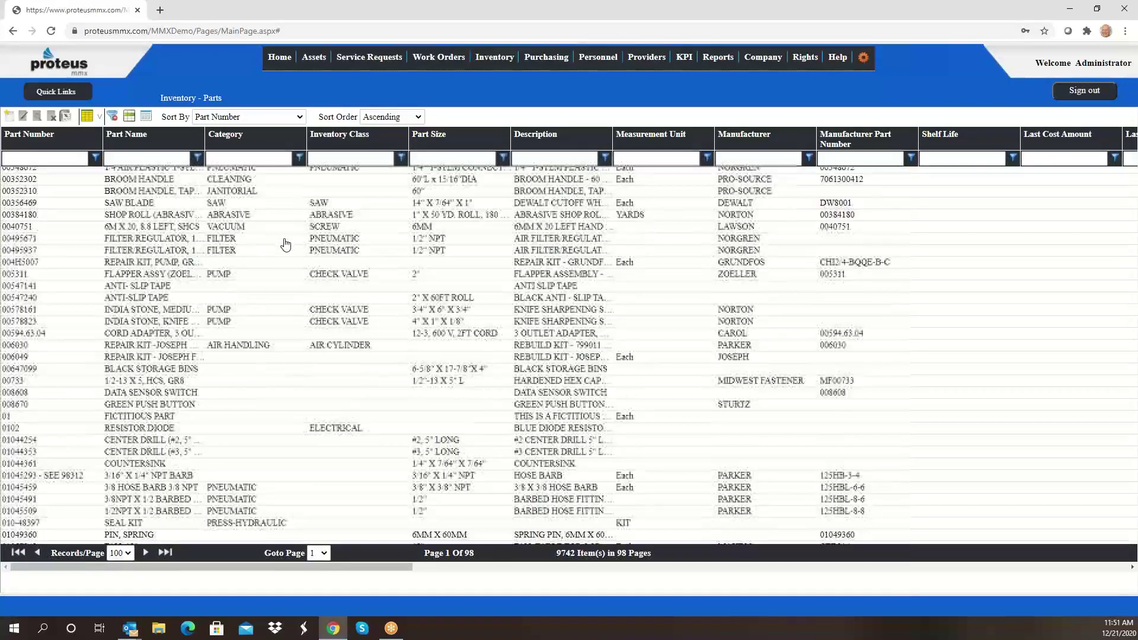
{"action": "scroll", "coordinate": [285, 243], "scroll_direction": "down", "scroll_amount": 1}
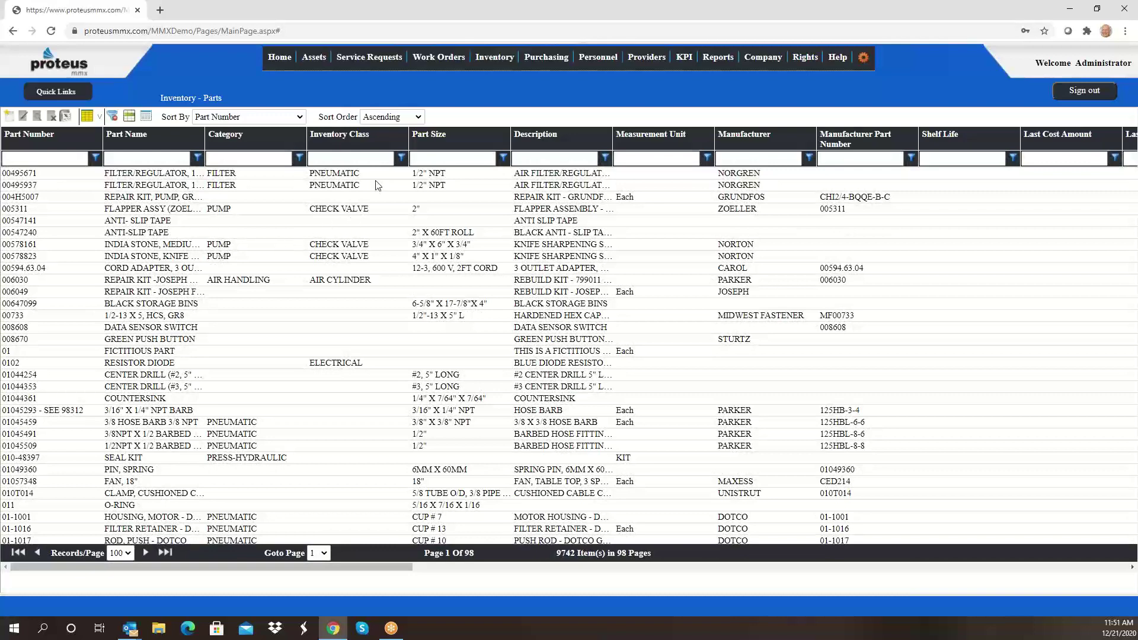
{"action": "mouse_move", "coordinate": [492, 65]}
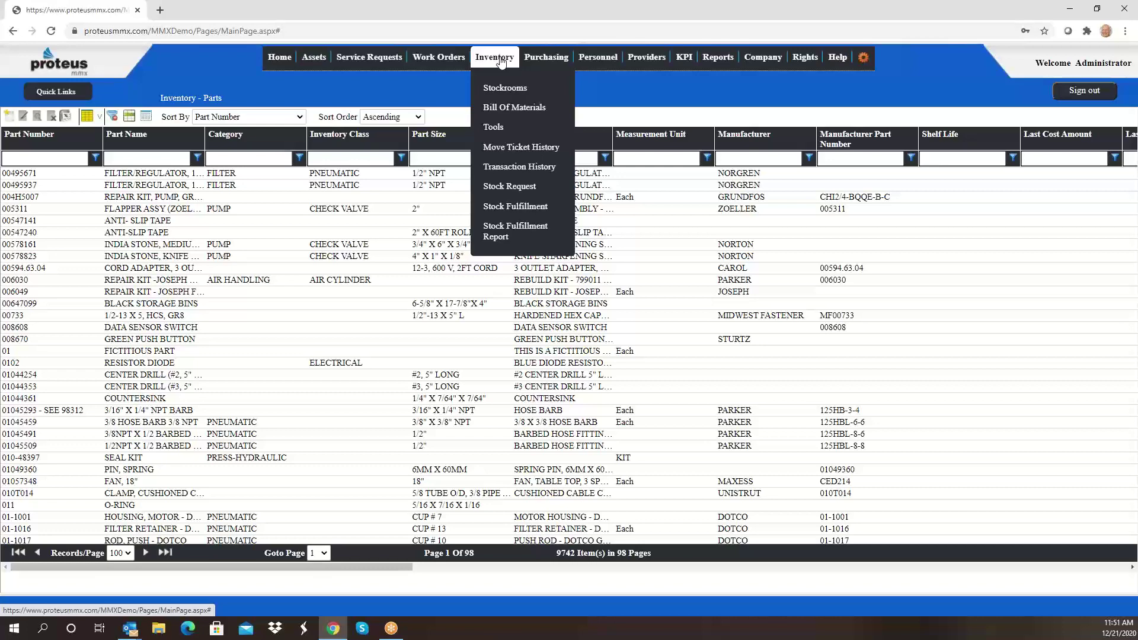
{"action": "mouse_move", "coordinate": [529, 60]}
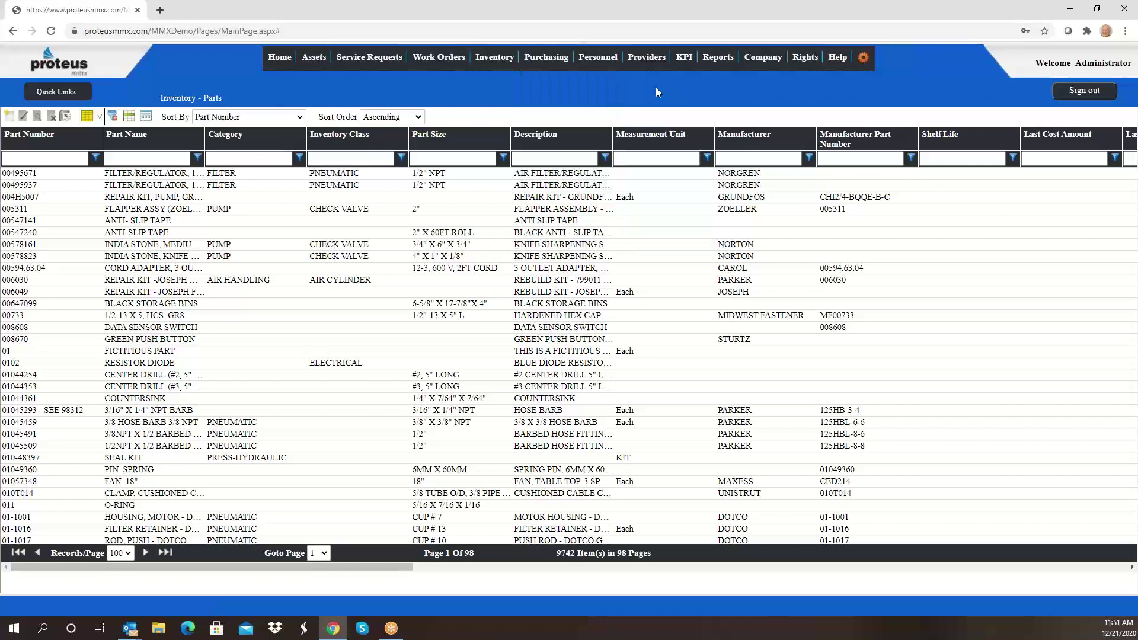
{"action": "mouse_move", "coordinate": [602, 59]}
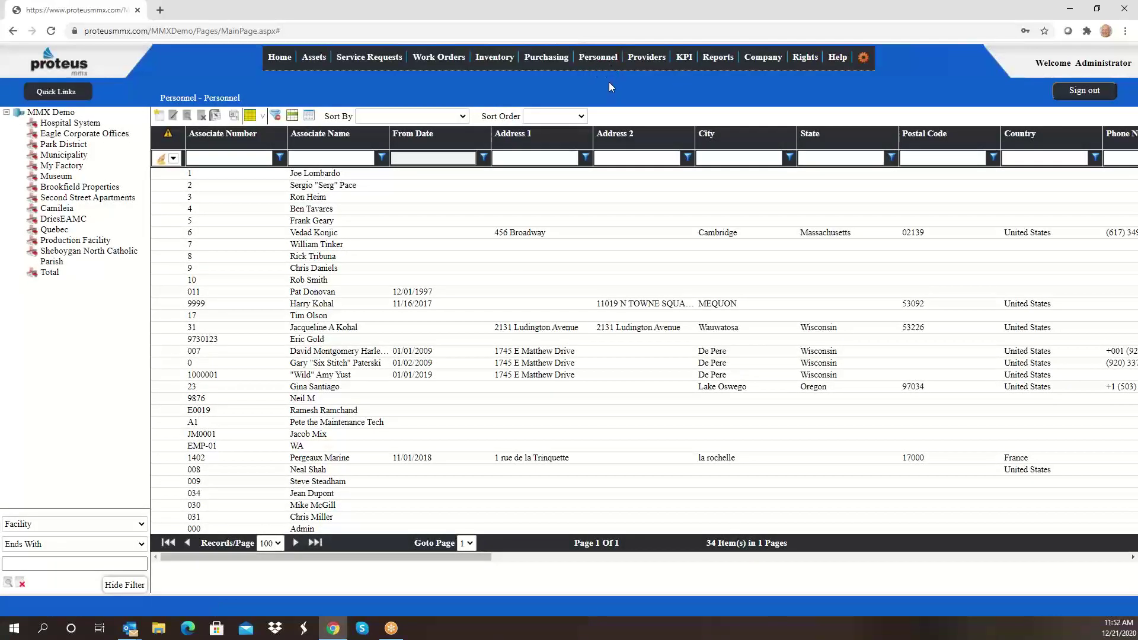
{"action": "mouse_move", "coordinate": [599, 70]}
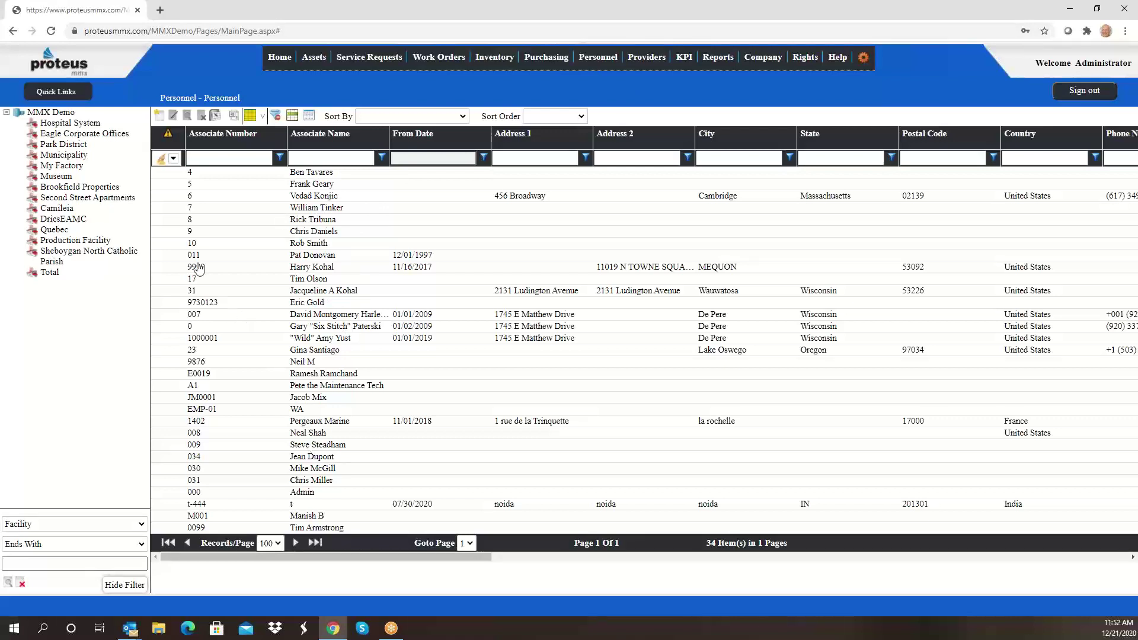
{"action": "mouse_move", "coordinate": [624, 70]}
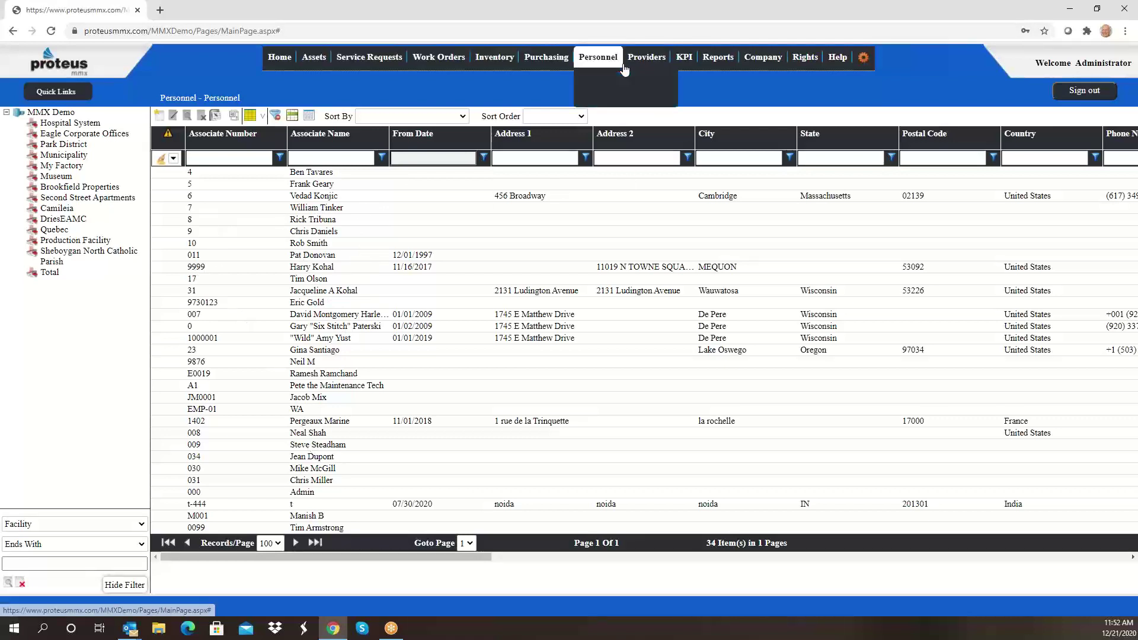
{"action": "mouse_move", "coordinate": [687, 57]}
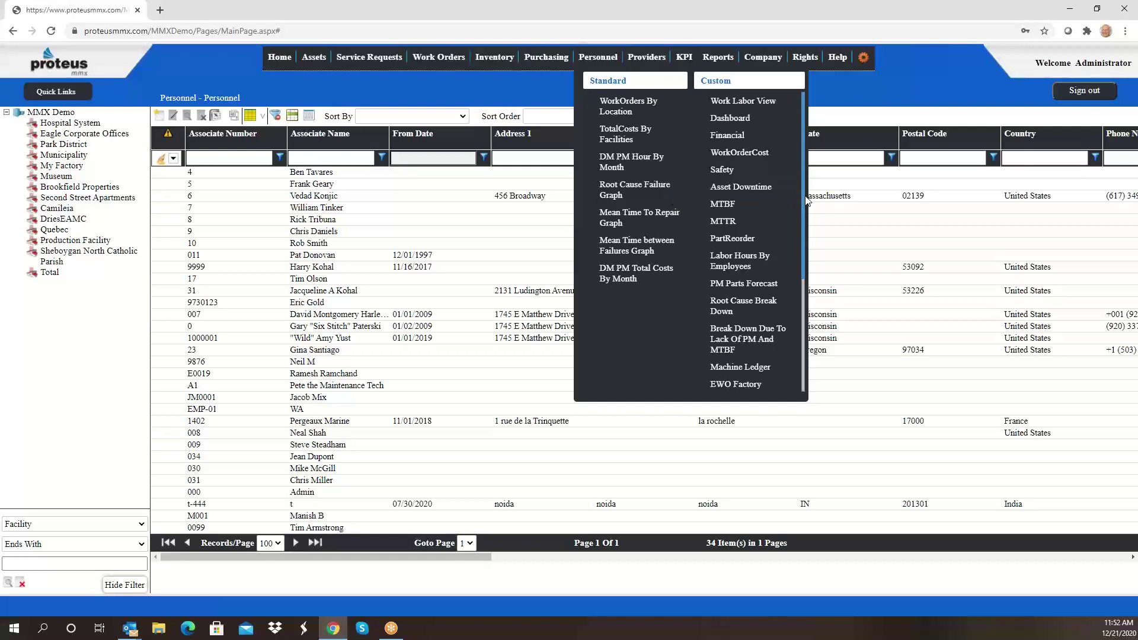
{"action": "left_click_drag", "start_coordinate": [802, 199], "coordinate": [798, 353]}
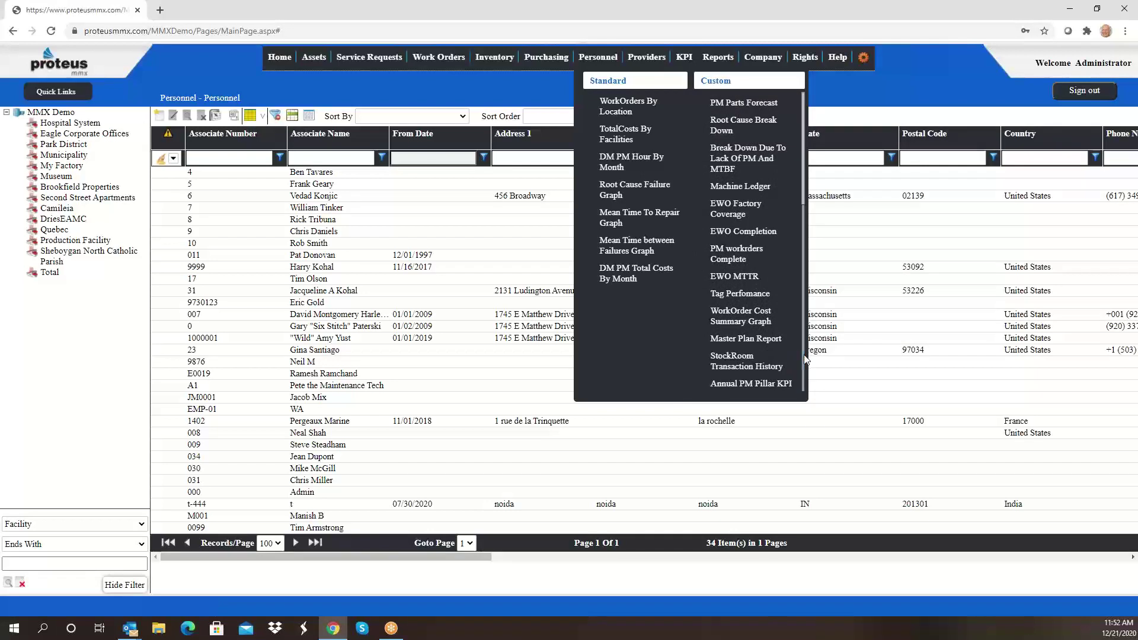
{"action": "left_click_drag", "start_coordinate": [802, 359], "coordinate": [815, 186]}
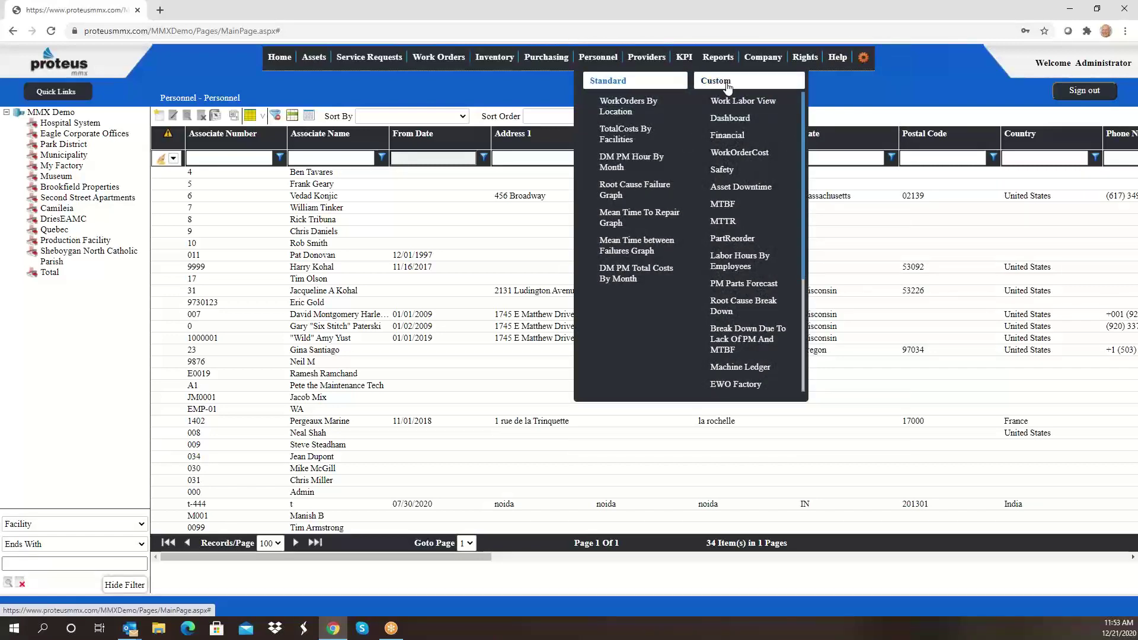
Step: Open the Work Labor View report and set the work order status to All
{"action": "left_click", "coordinate": [742, 102]}
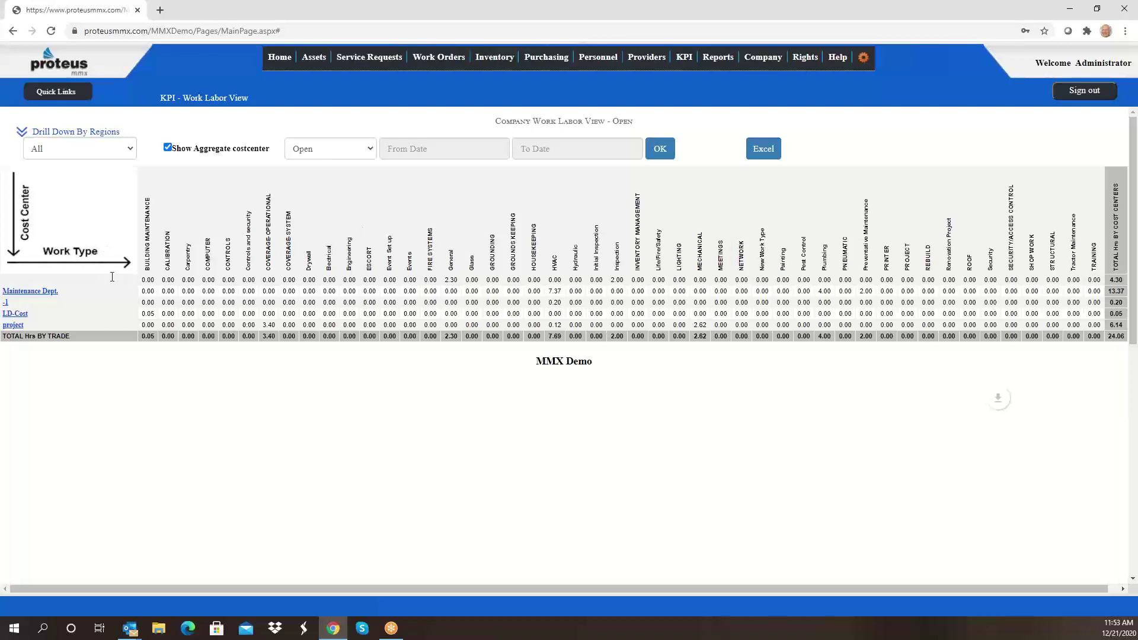
{"action": "scroll", "coordinate": [465, 329], "scroll_direction": "down", "scroll_amount": 5}
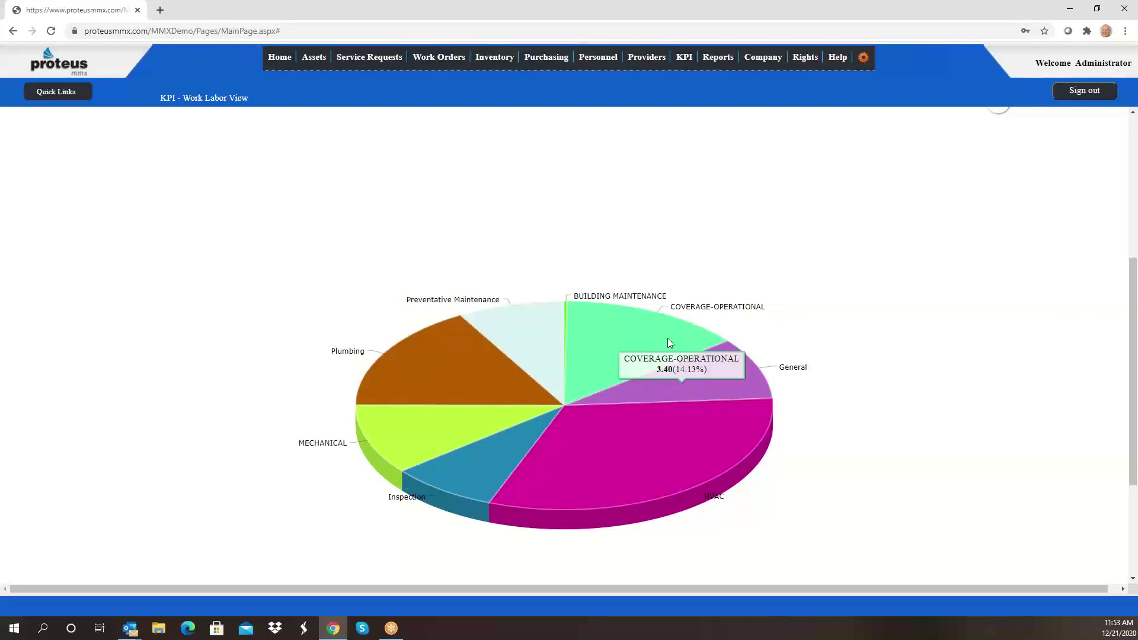
{"action": "scroll", "coordinate": [584, 314], "scroll_direction": "up", "scroll_amount": 5}
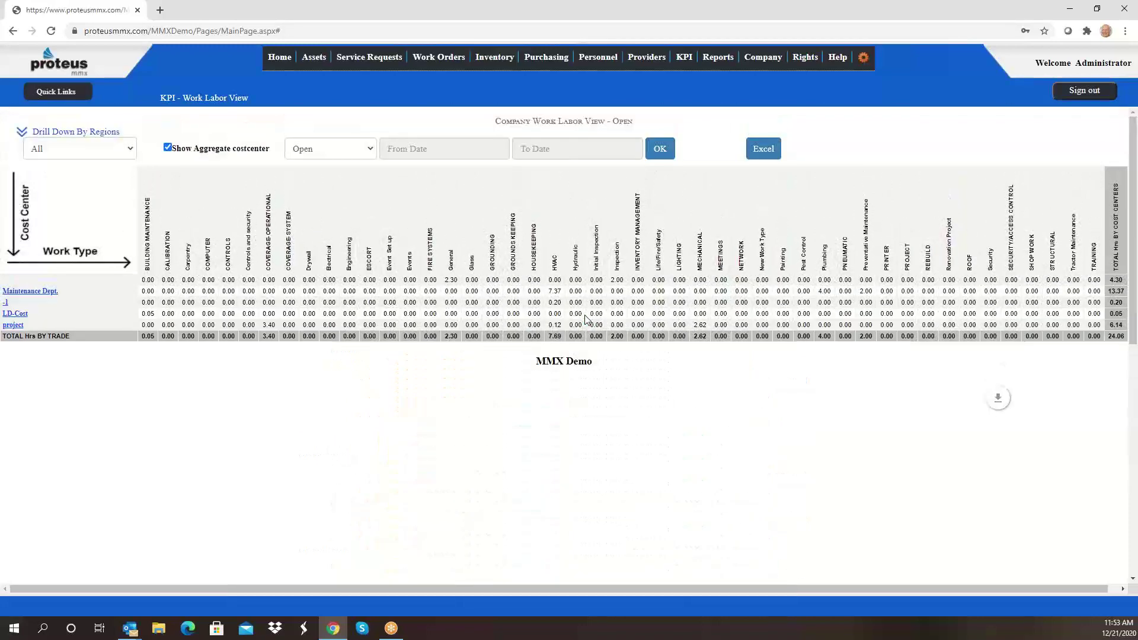
{"action": "left_click", "coordinate": [371, 151]}
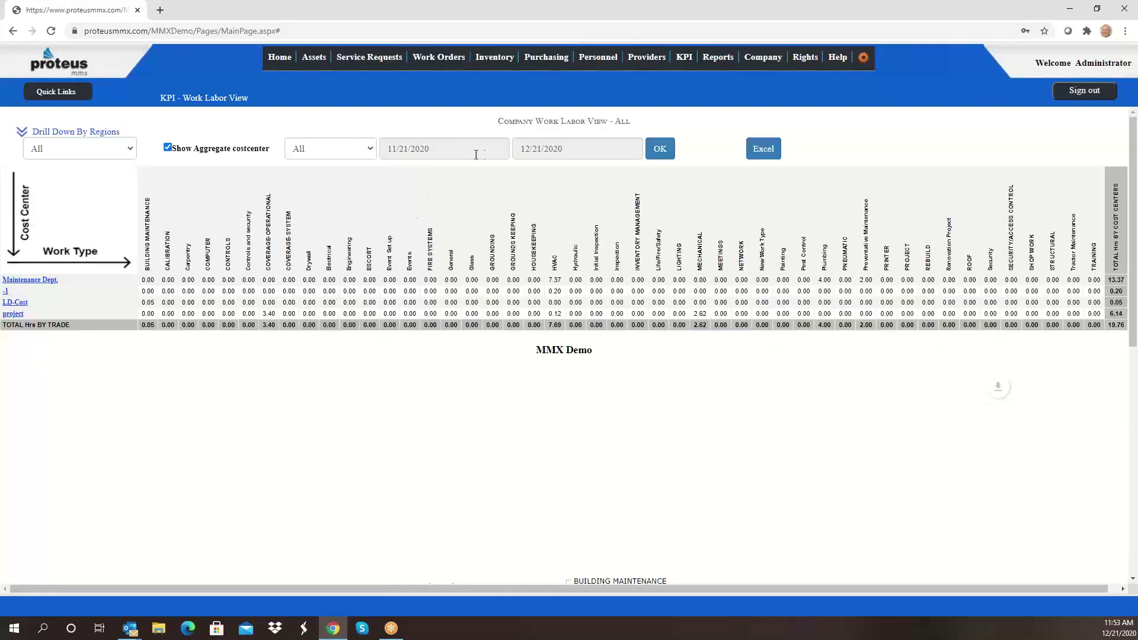
{"action": "scroll", "coordinate": [498, 297], "scroll_direction": "down", "scroll_amount": 5}
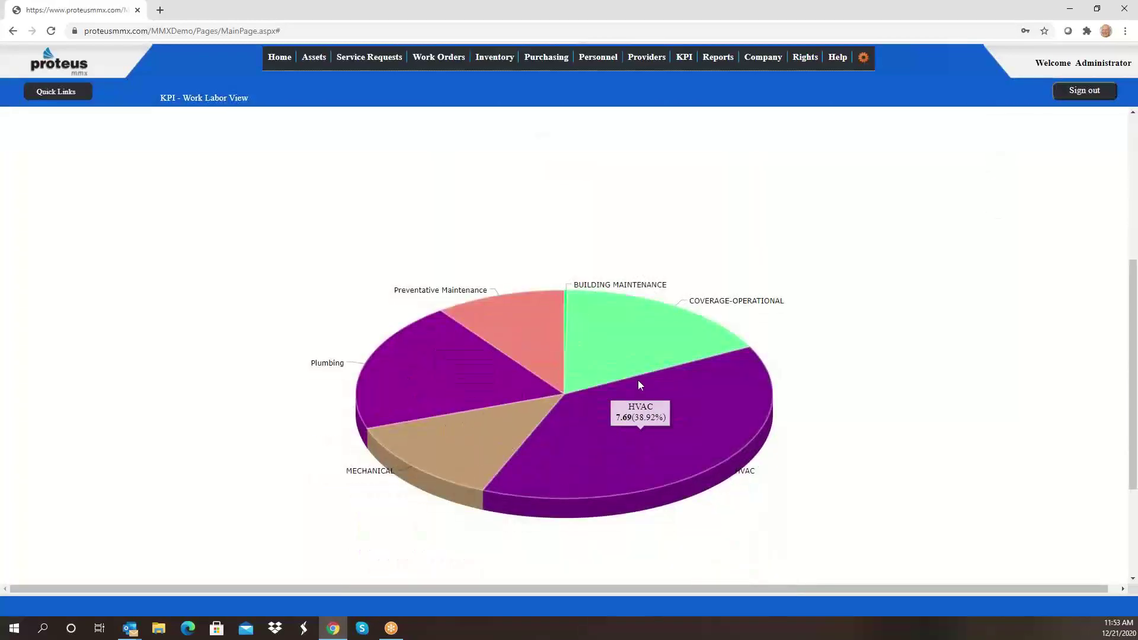
{"action": "mouse_move", "coordinate": [635, 355]}
{"action": "scroll", "coordinate": [634, 351], "scroll_direction": "up", "scroll_amount": 5}
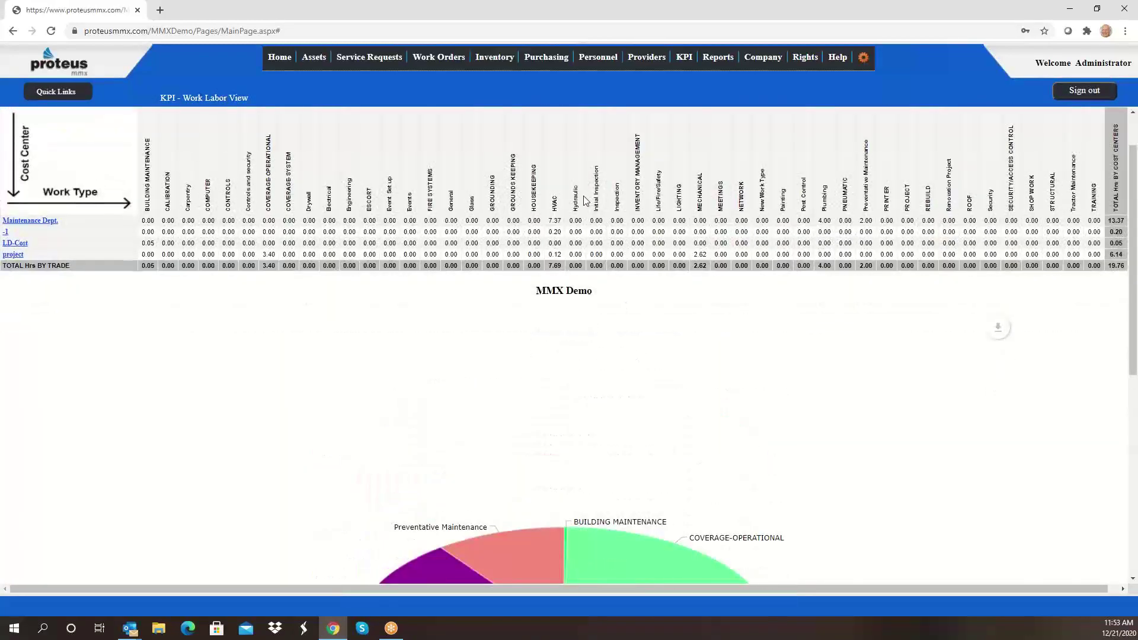
Step: Set the From Date to 04/01/2020, rerun the report, and scroll to its pie chart
{"action": "left_click", "coordinate": [471, 149]}
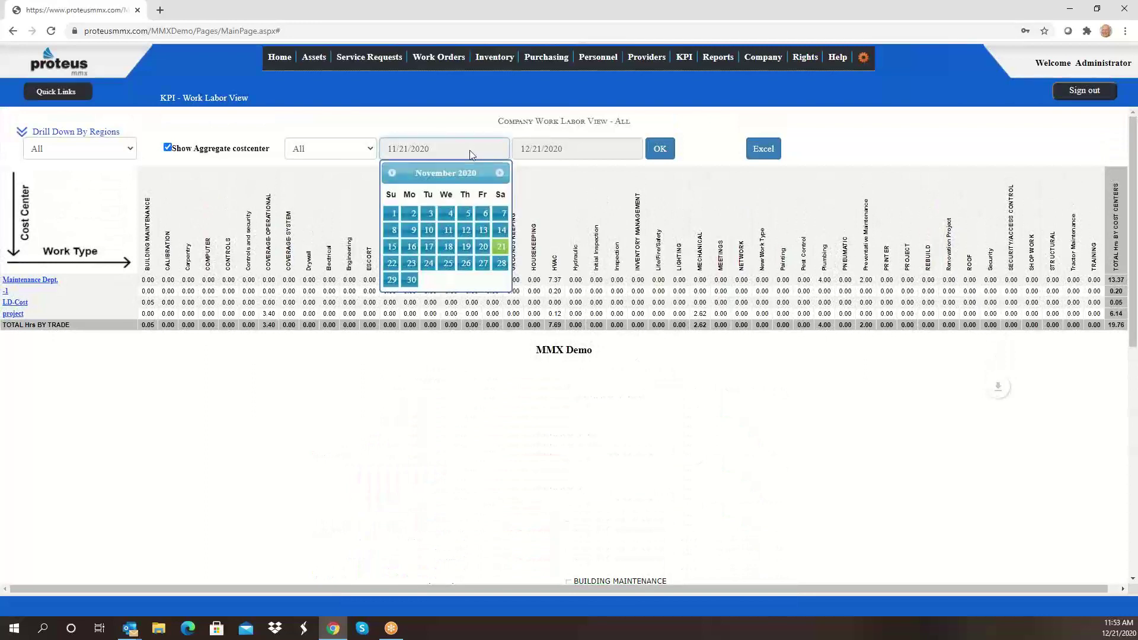
{"action": "left_click", "coordinate": [392, 174]}
{"action": "left_click", "coordinate": [391, 174]}
{"action": "left_click", "coordinate": [391, 173]}
{"action": "left_click", "coordinate": [391, 173]}
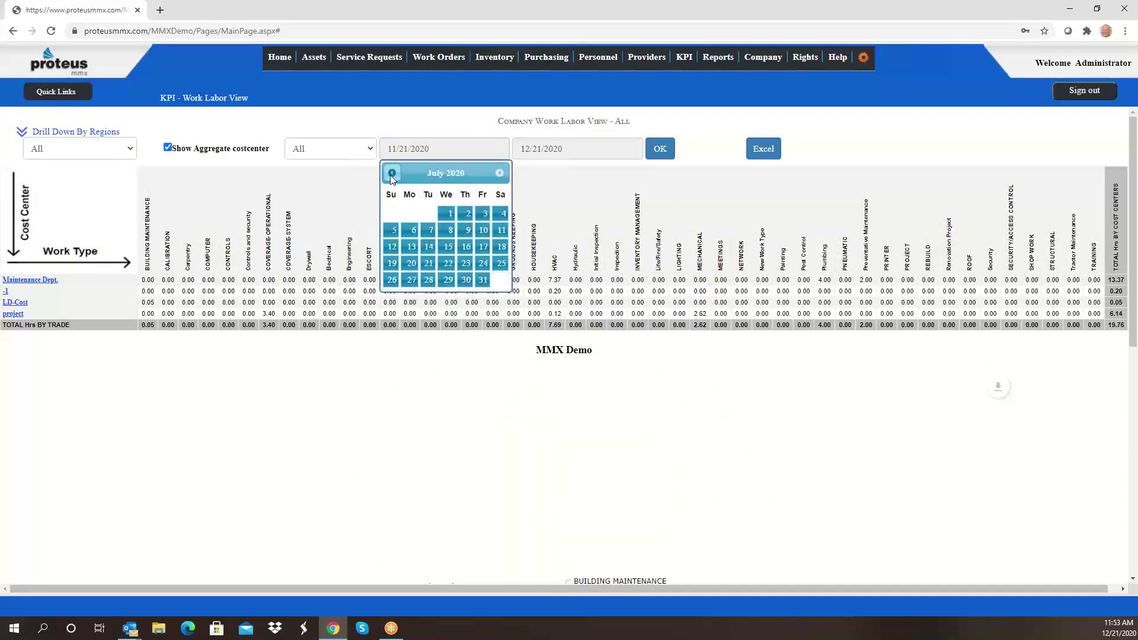
{"action": "left_click", "coordinate": [392, 174]}
{"action": "left_click", "coordinate": [391, 174]}
{"action": "left_click", "coordinate": [392, 174]}
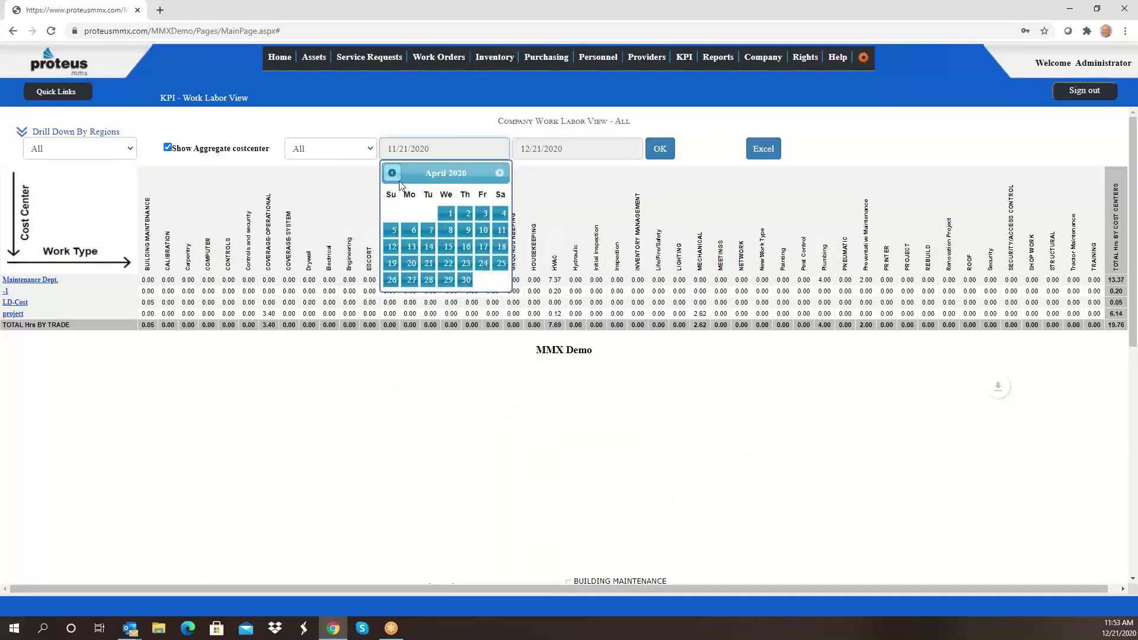
{"action": "left_click", "coordinate": [448, 213]}
{"action": "left_click", "coordinate": [674, 148]}
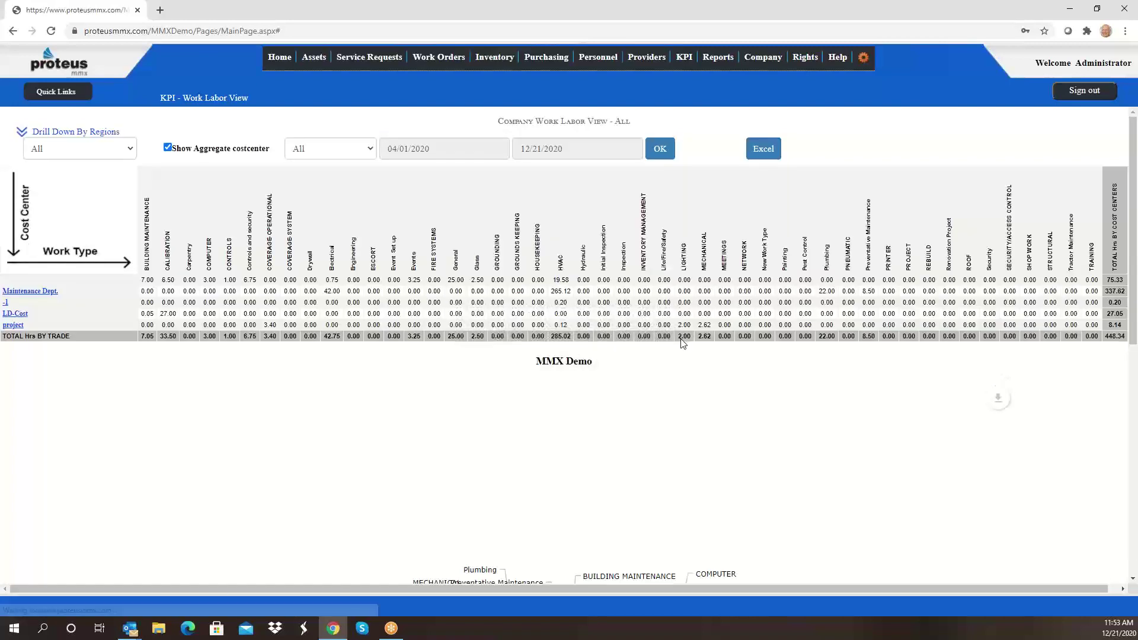
{"action": "scroll", "coordinate": [661, 381], "scroll_direction": "down", "scroll_amount": 1}
{"action": "scroll", "coordinate": [661, 382], "scroll_direction": "down", "scroll_amount": 4}
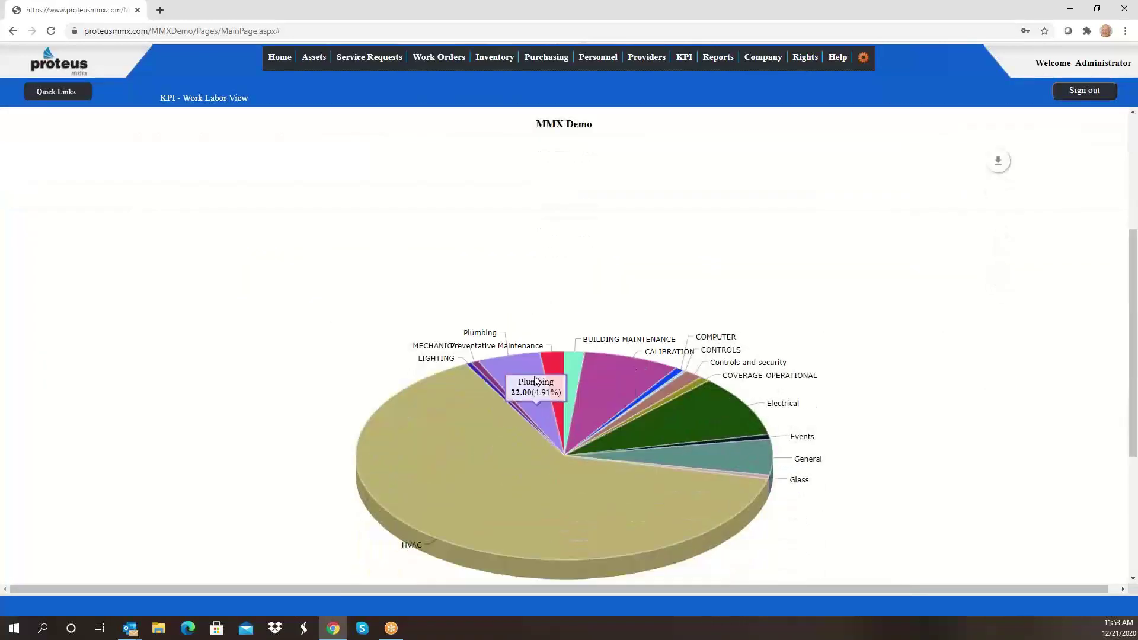
{"action": "mouse_move", "coordinate": [627, 403]}
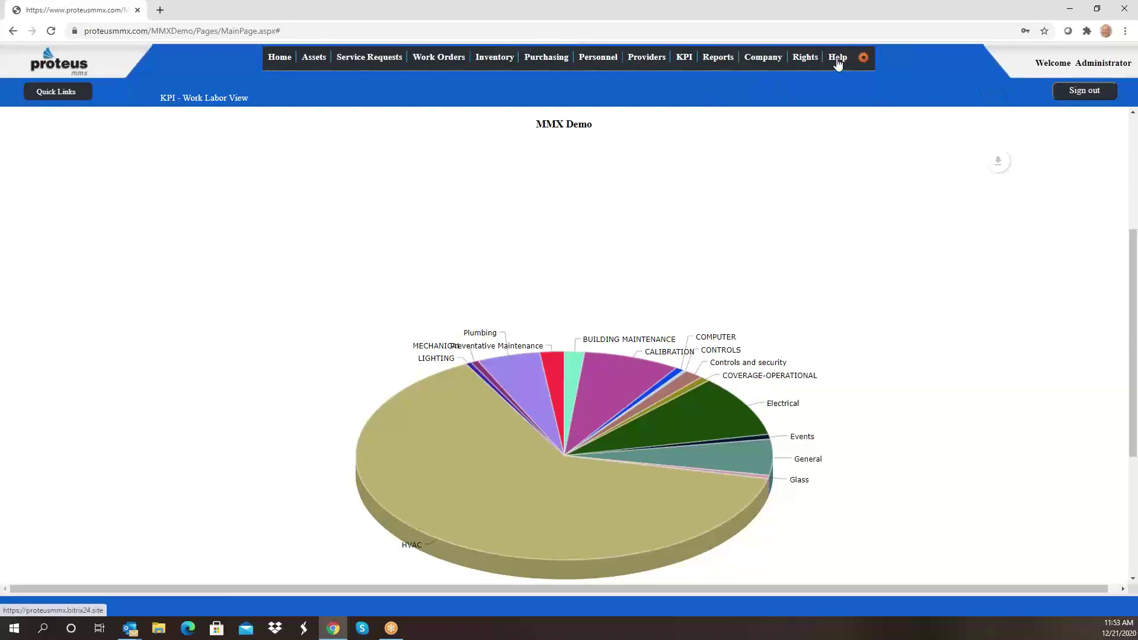
Step: Open the General > Data Lists settings page from the gear menu
{"action": "left_click", "coordinate": [863, 58]}
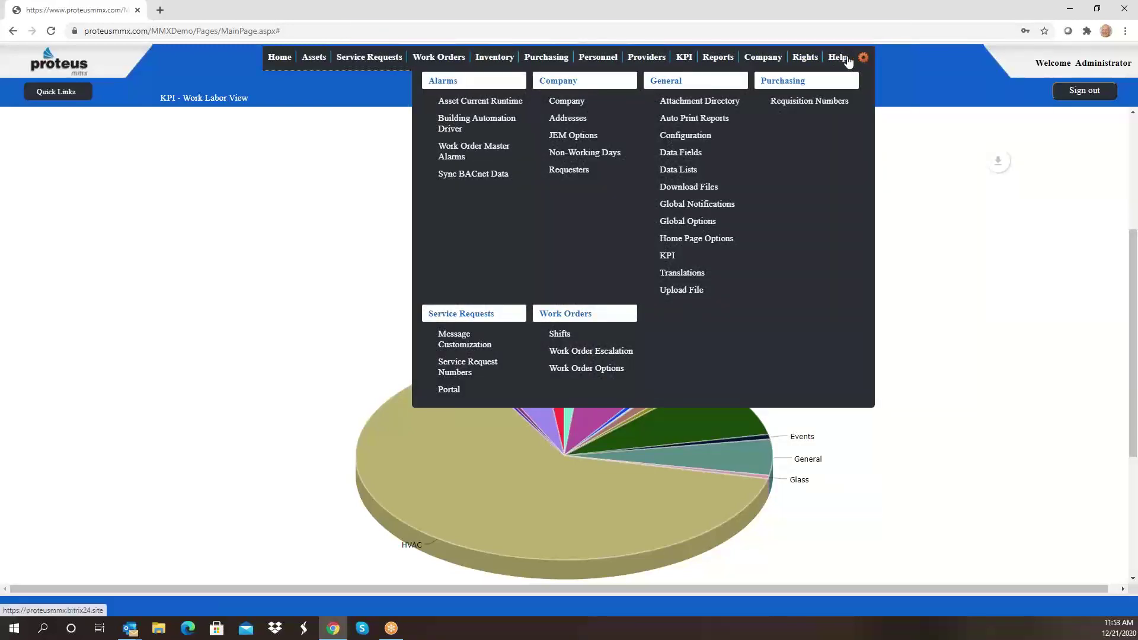
{"action": "left_click", "coordinate": [863, 57]}
{"action": "left_click", "coordinate": [863, 57]}
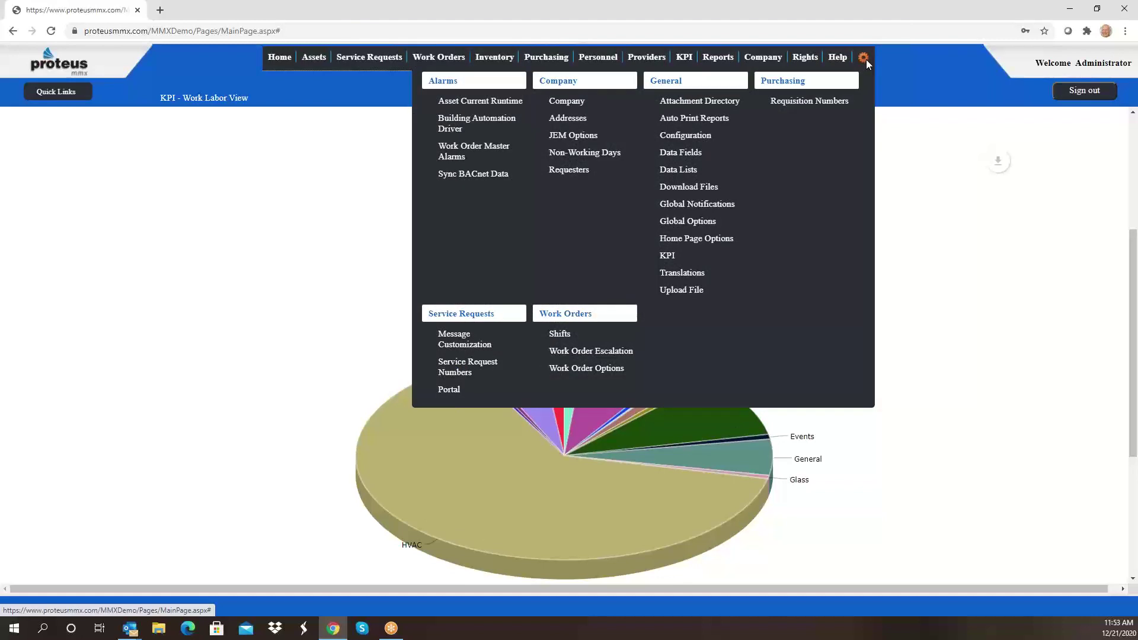
{"action": "left_click", "coordinate": [689, 172]}
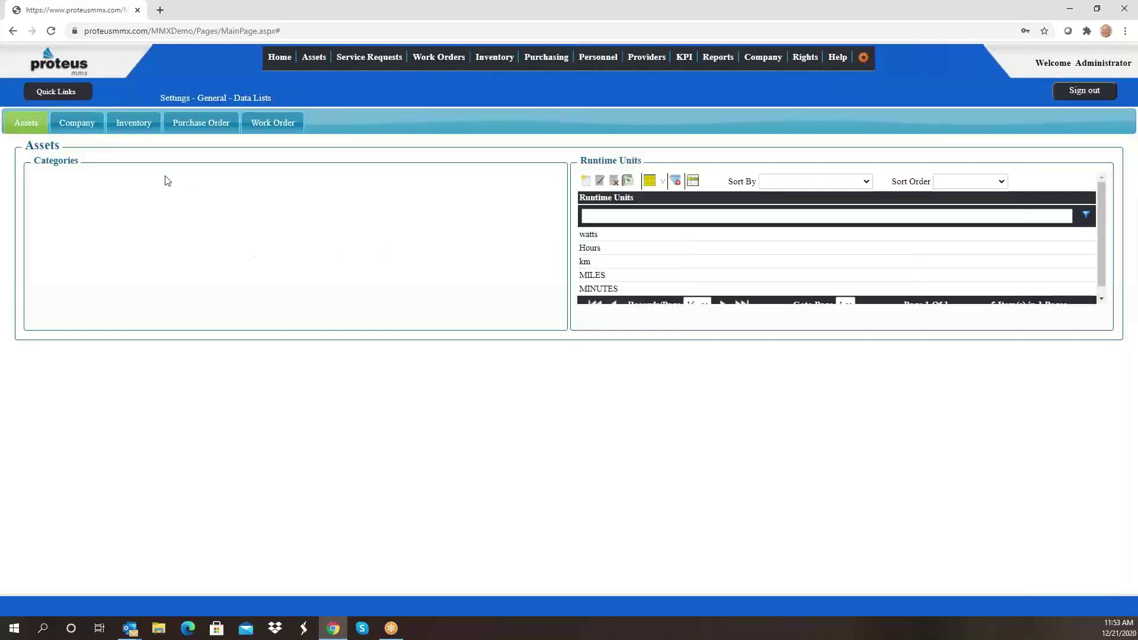
Step: Look through the Company, Inventory and Purchase Order data list tabs
{"action": "left_click", "coordinate": [89, 124]}
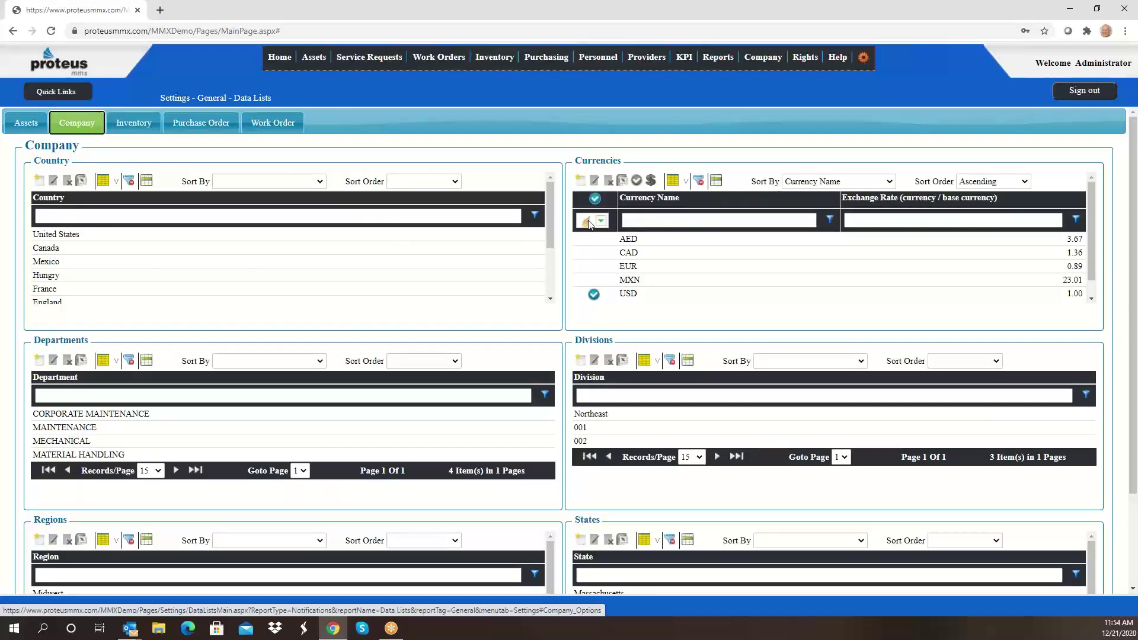
{"action": "scroll", "coordinate": [622, 291], "scroll_direction": "down", "scroll_amount": 1}
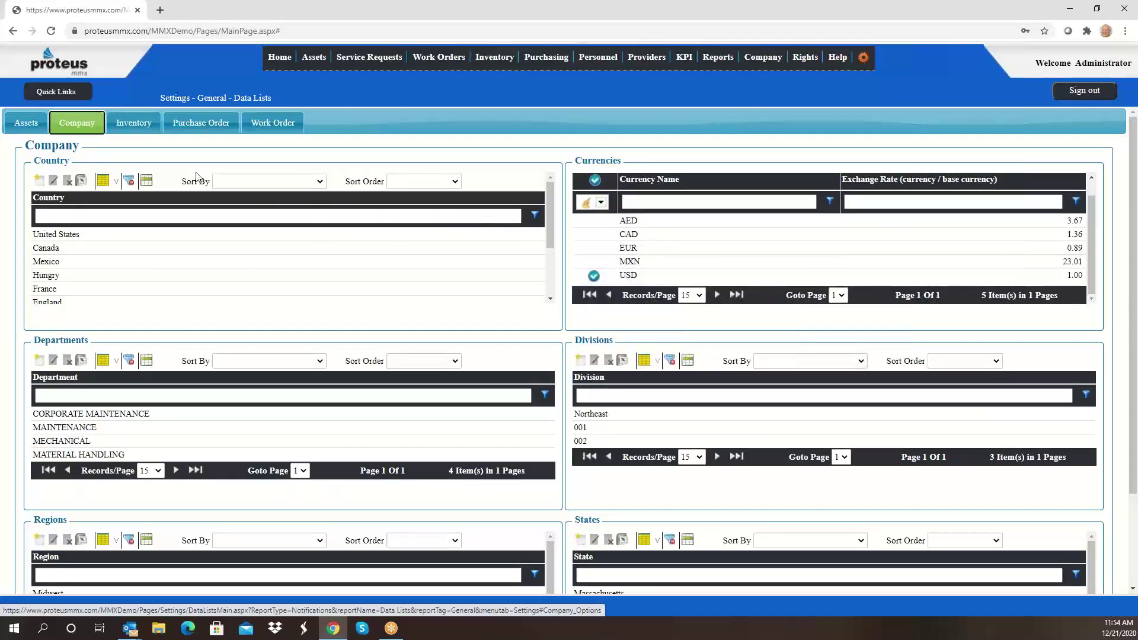
{"action": "left_click", "coordinate": [141, 125]}
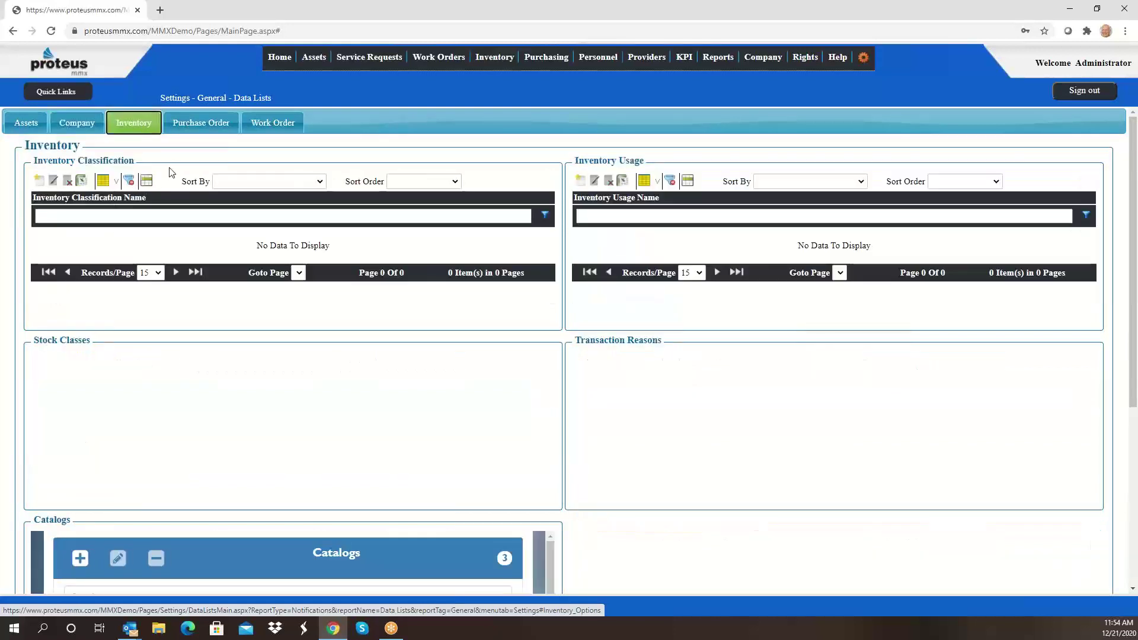
{"action": "left_click", "coordinate": [198, 125]}
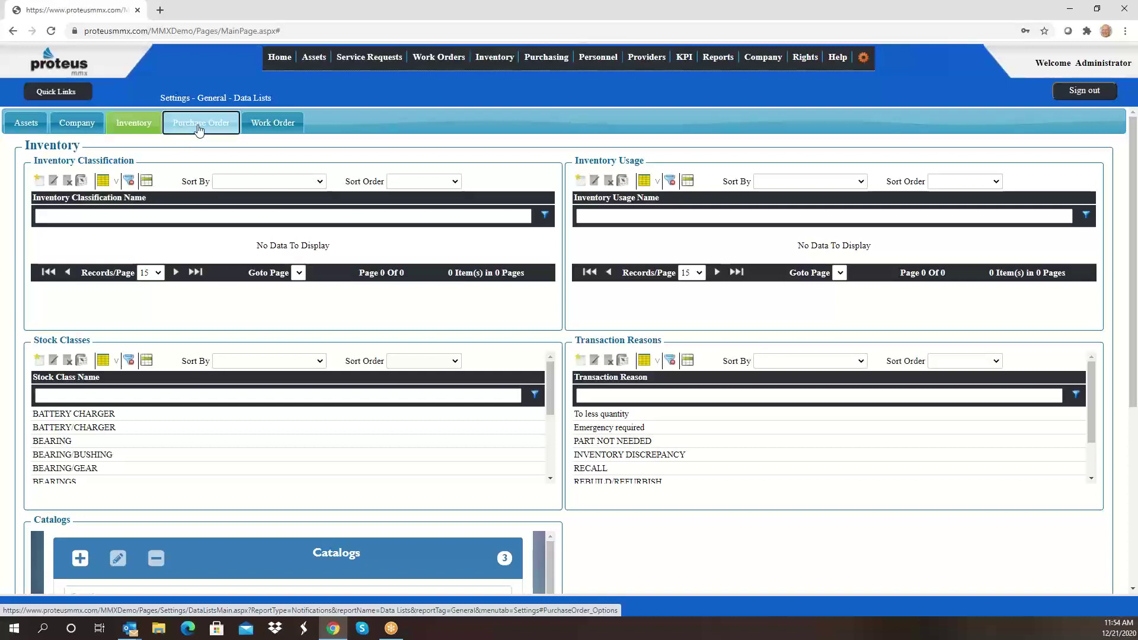
{"action": "mouse_move", "coordinate": [121, 189]}
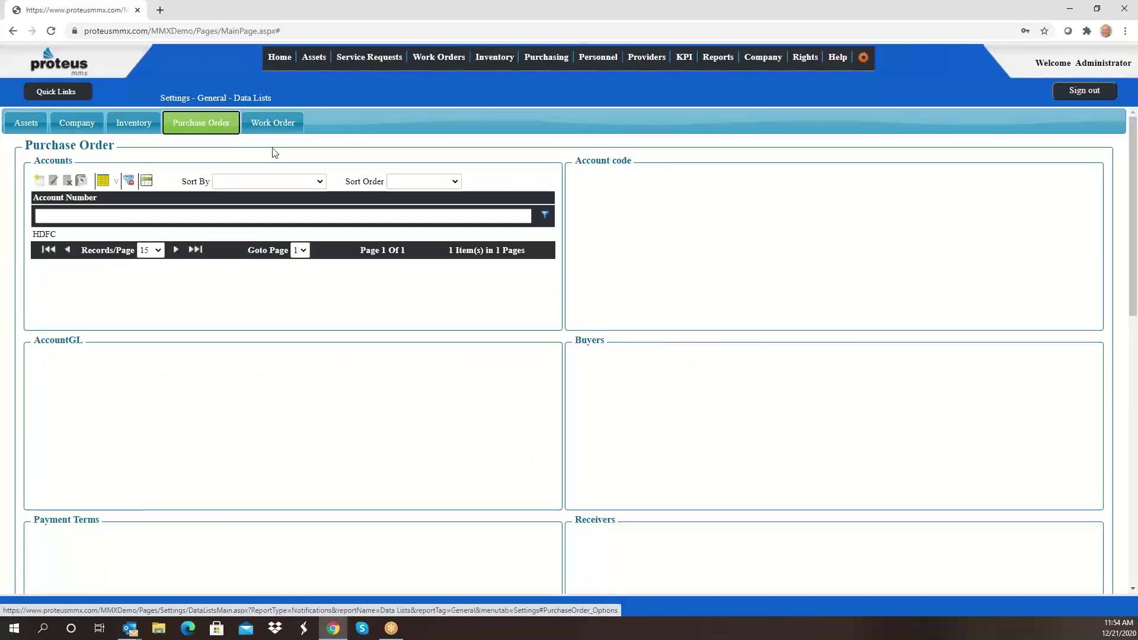
{"action": "left_click", "coordinate": [276, 124]}
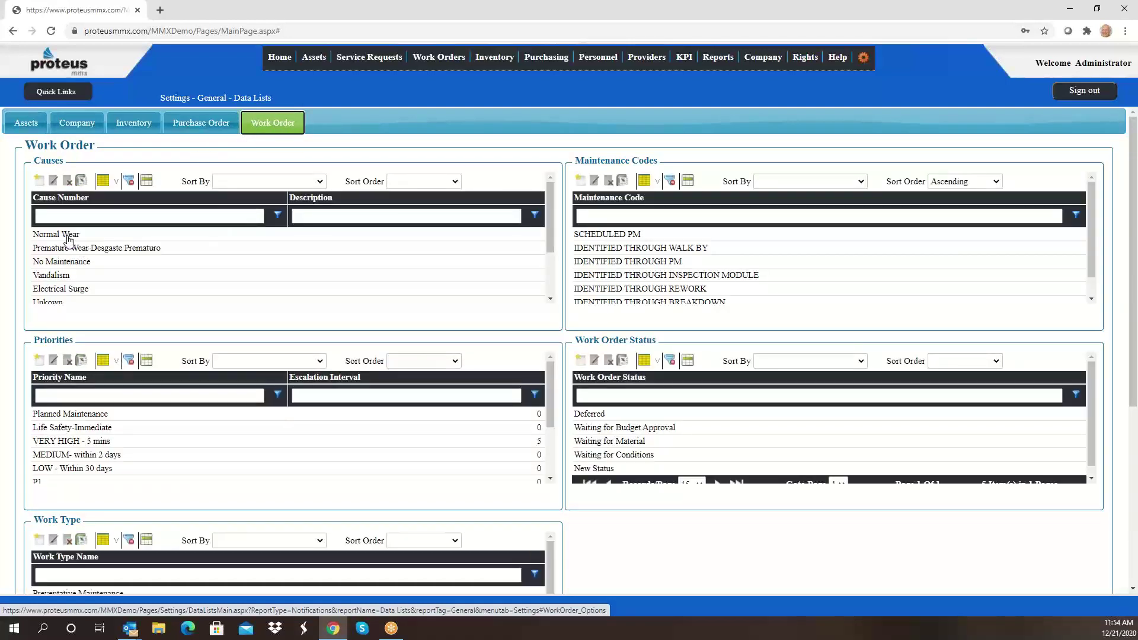
{"action": "scroll", "coordinate": [77, 270], "scroll_direction": "down", "scroll_amount": 3}
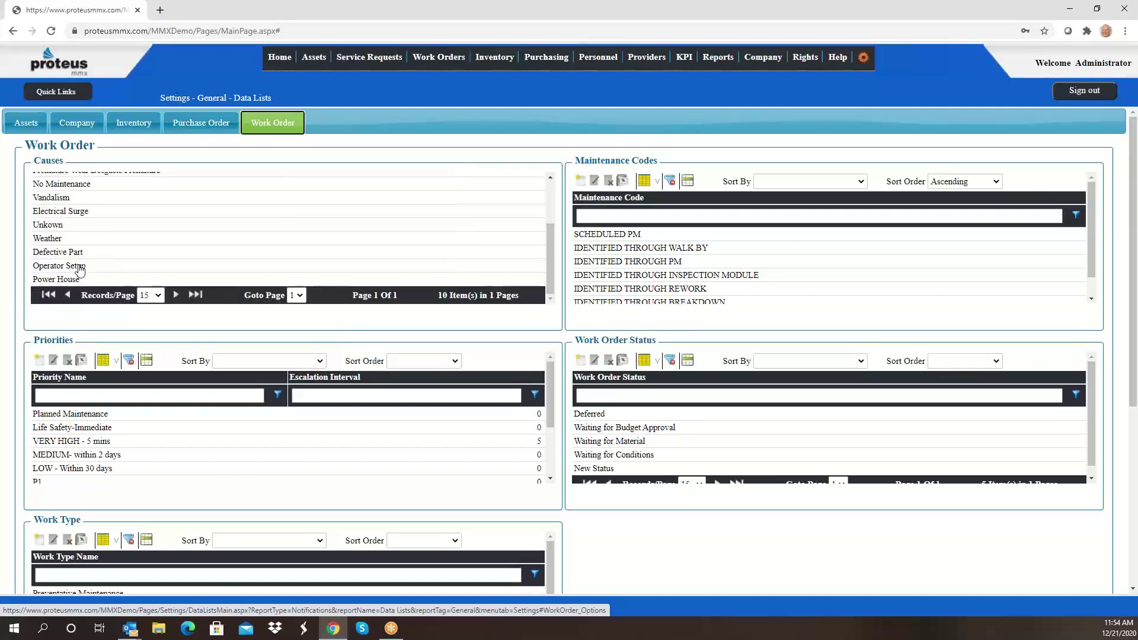
{"action": "scroll", "coordinate": [122, 266], "scroll_direction": "up", "scroll_amount": 3}
{"action": "scroll", "coordinate": [584, 274], "scroll_direction": "down", "scroll_amount": 2}
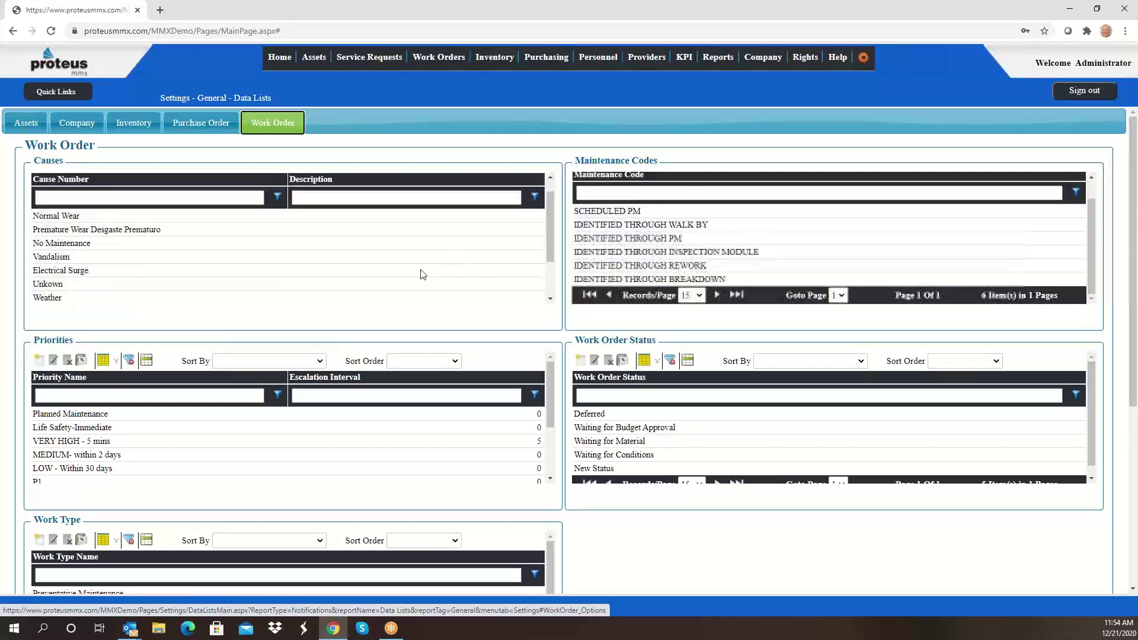
{"action": "scroll", "coordinate": [343, 381], "scroll_direction": "down", "scroll_amount": 3}
{"action": "scroll", "coordinate": [347, 426], "scroll_direction": "up", "scroll_amount": 3}
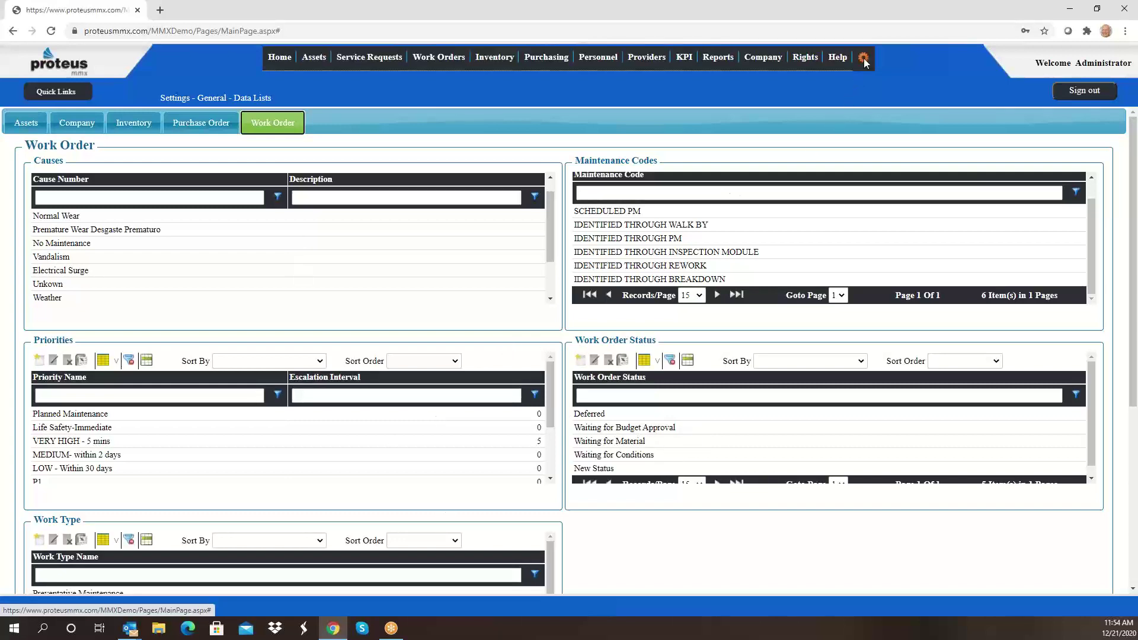
Step: Browse the settings, Purchasing, Reports, Rights and Help menus to reach the KnowledgeBase link
{"action": "mouse_move", "coordinate": [863, 57]}
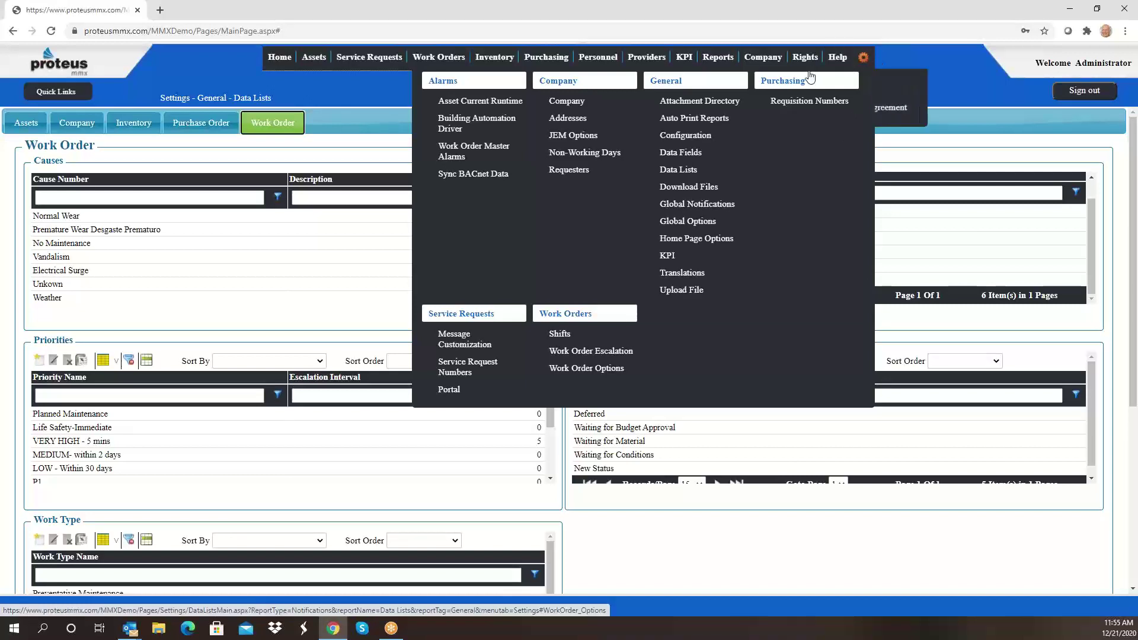
{"action": "mouse_move", "coordinate": [547, 61]}
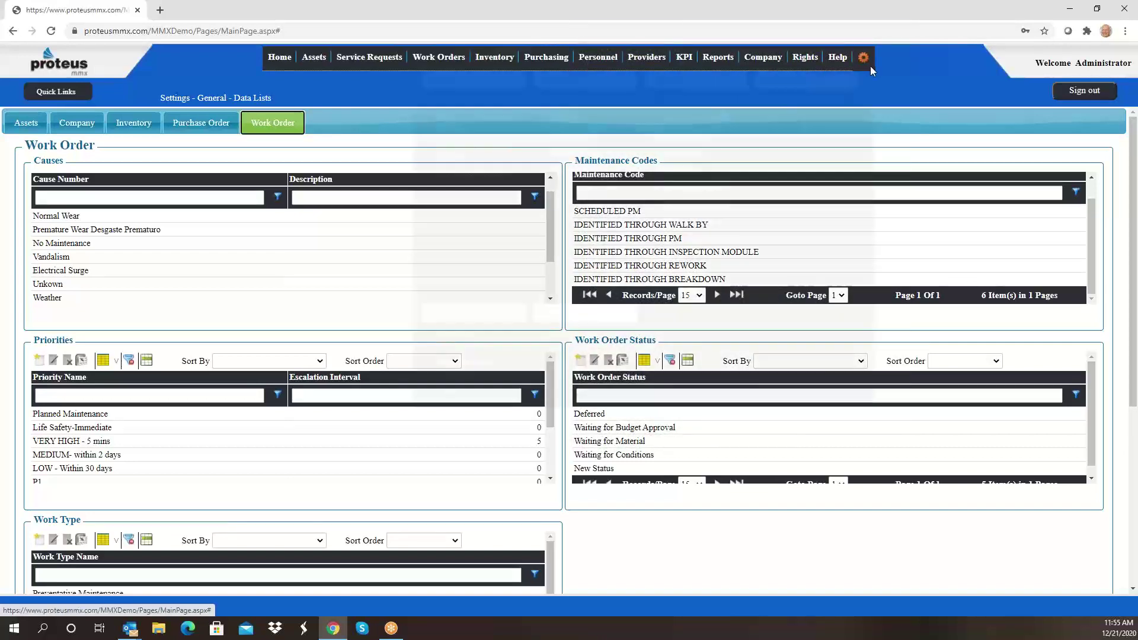
{"action": "mouse_move", "coordinate": [724, 57]}
{"action": "mouse_move", "coordinate": [822, 68]}
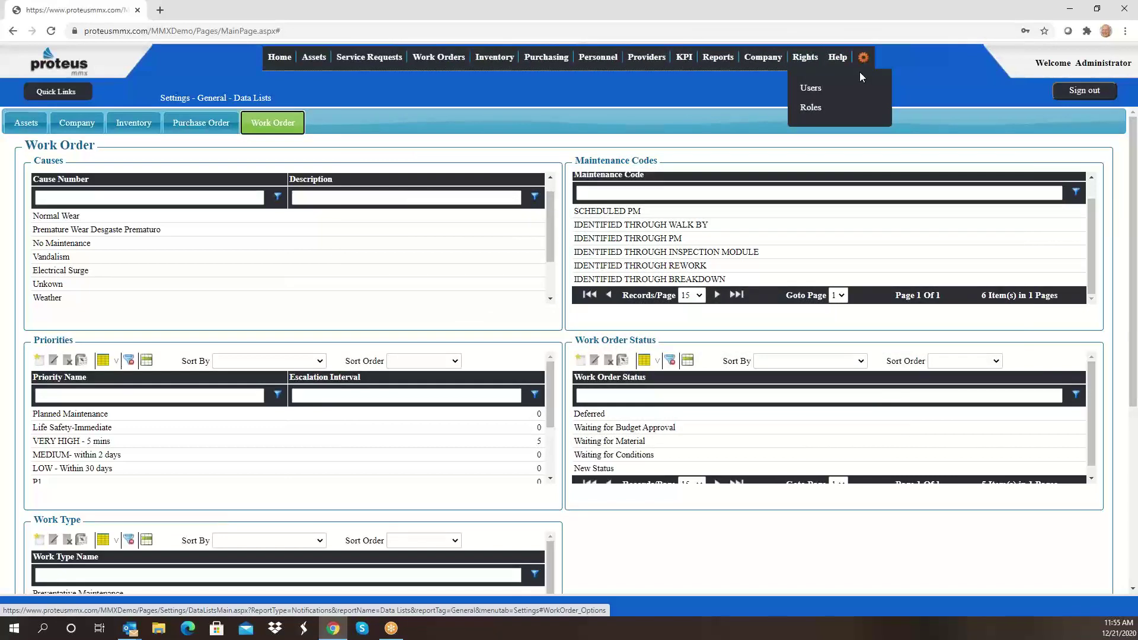
{"action": "mouse_move", "coordinate": [836, 61]}
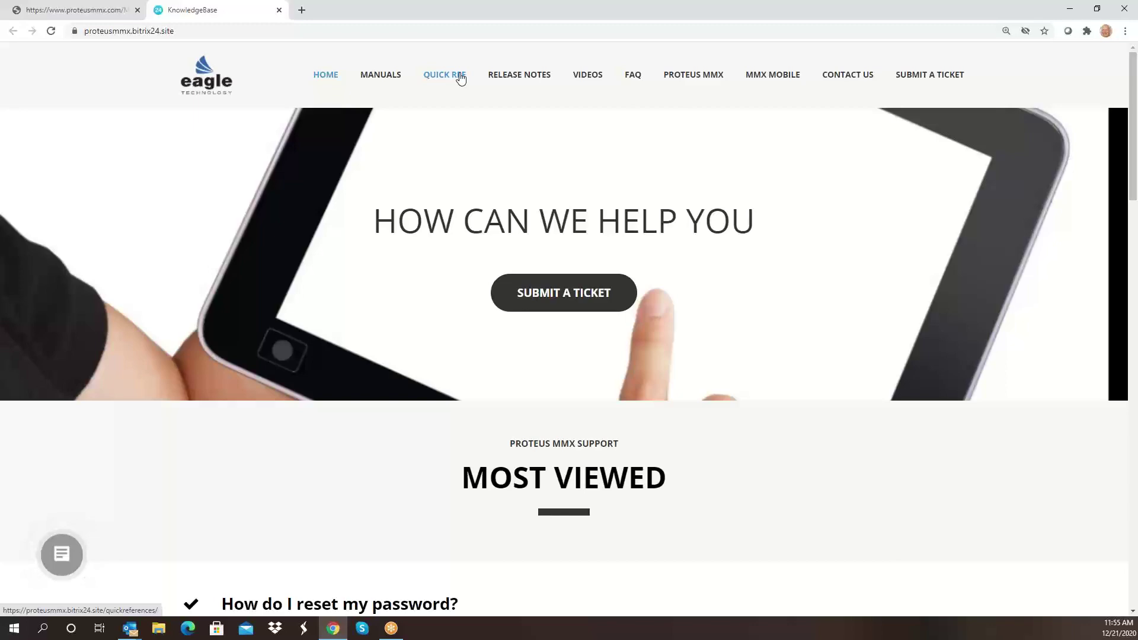
Step: View the Release Notes page and then the FAQ page
{"action": "left_click", "coordinate": [521, 77]}
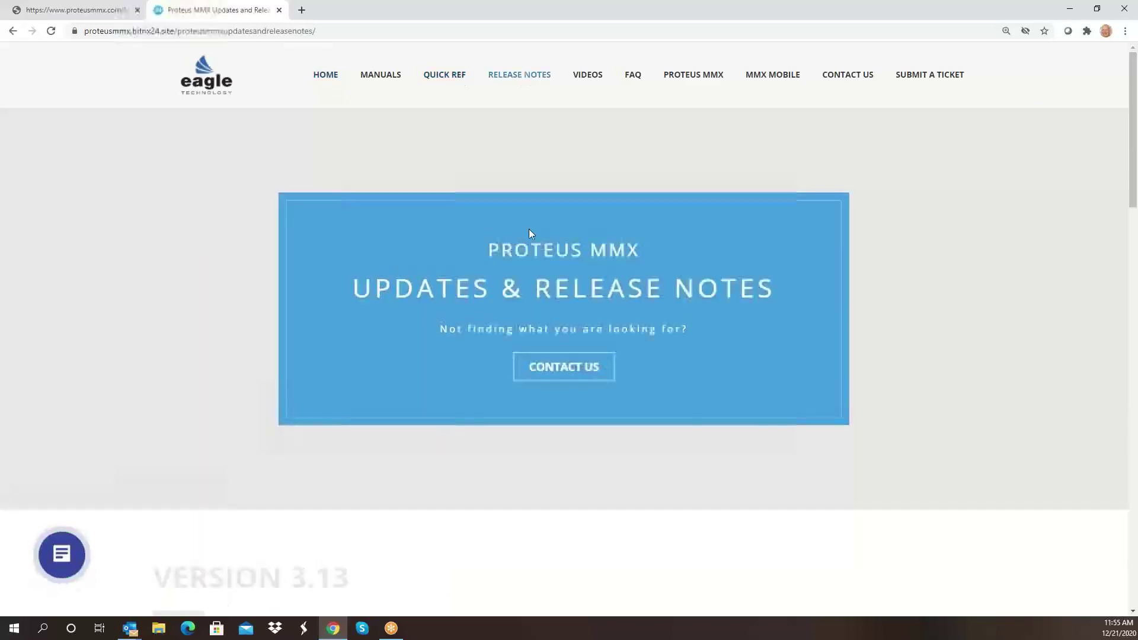
{"action": "scroll", "coordinate": [500, 350], "scroll_direction": "down", "scroll_amount": 1}
{"action": "scroll", "coordinate": [500, 293], "scroll_direction": "up", "scroll_amount": 1}
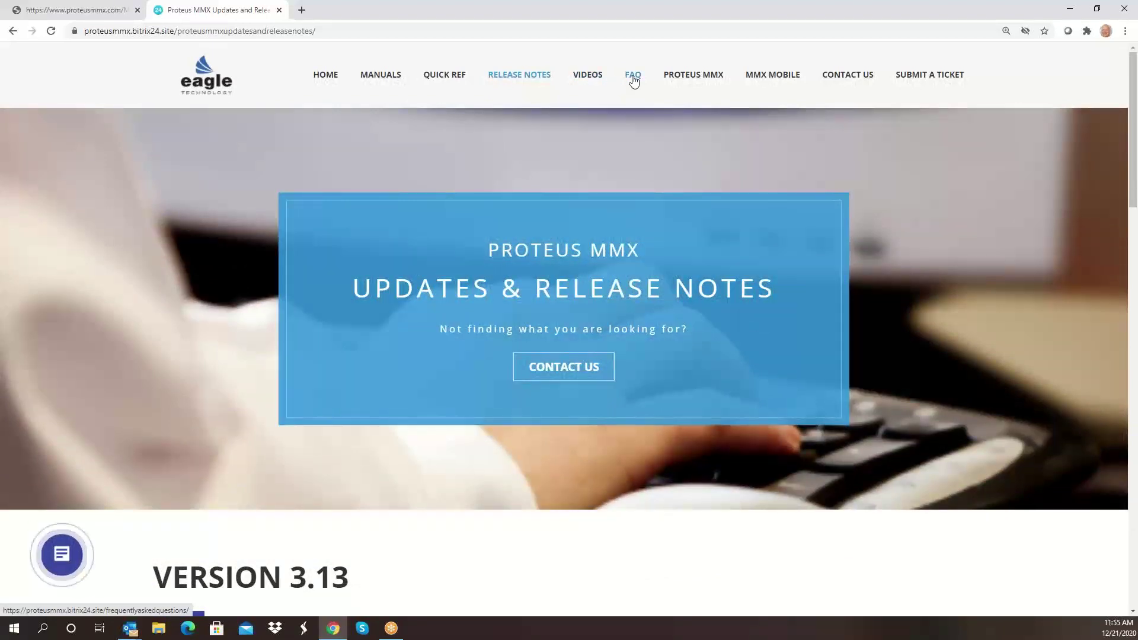
{"action": "left_click", "coordinate": [633, 76]}
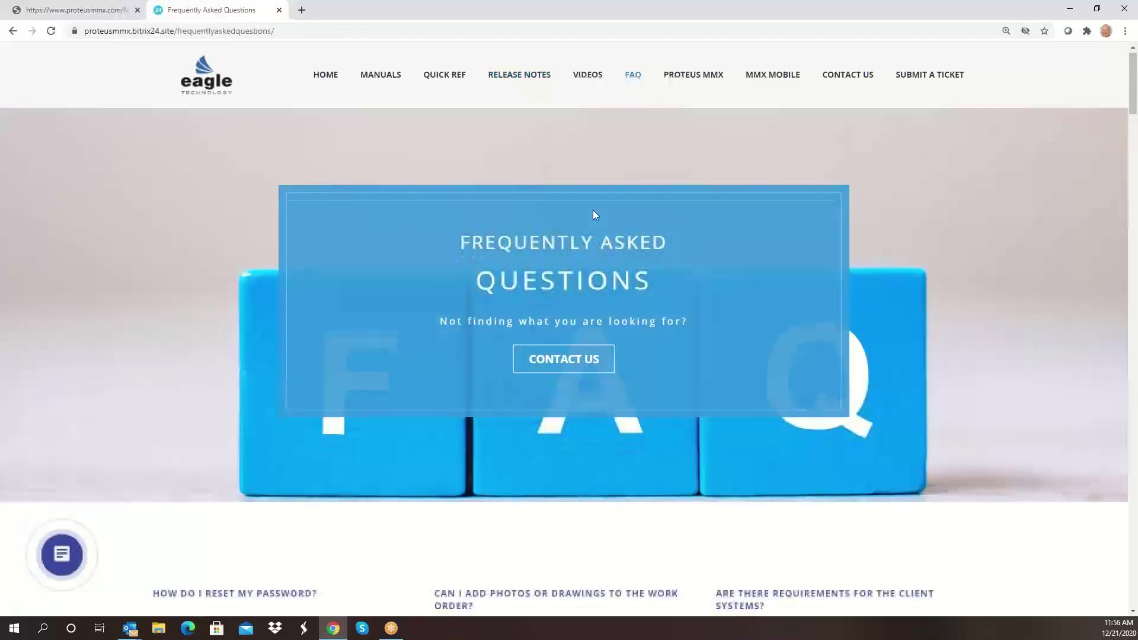
{"action": "scroll", "coordinate": [592, 210], "scroll_direction": "down", "scroll_amount": 2}
{"action": "scroll", "coordinate": [592, 210], "scroll_direction": "up", "scroll_amount": 2}
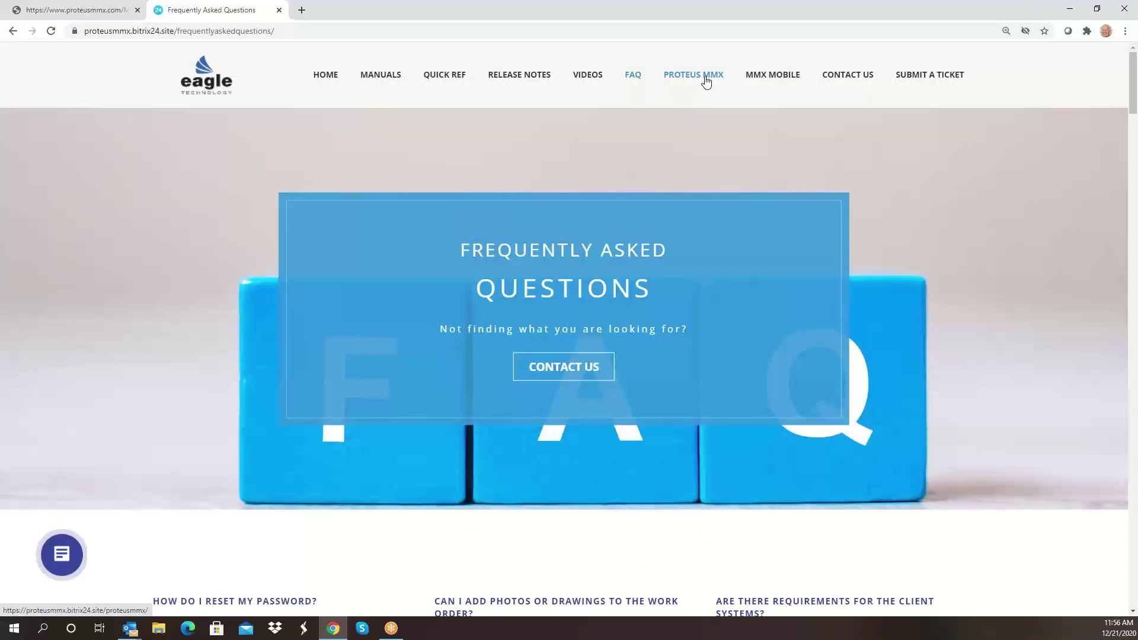
Step: Open the MMX Mobile page and scroll through its download links
{"action": "left_click", "coordinate": [764, 82]}
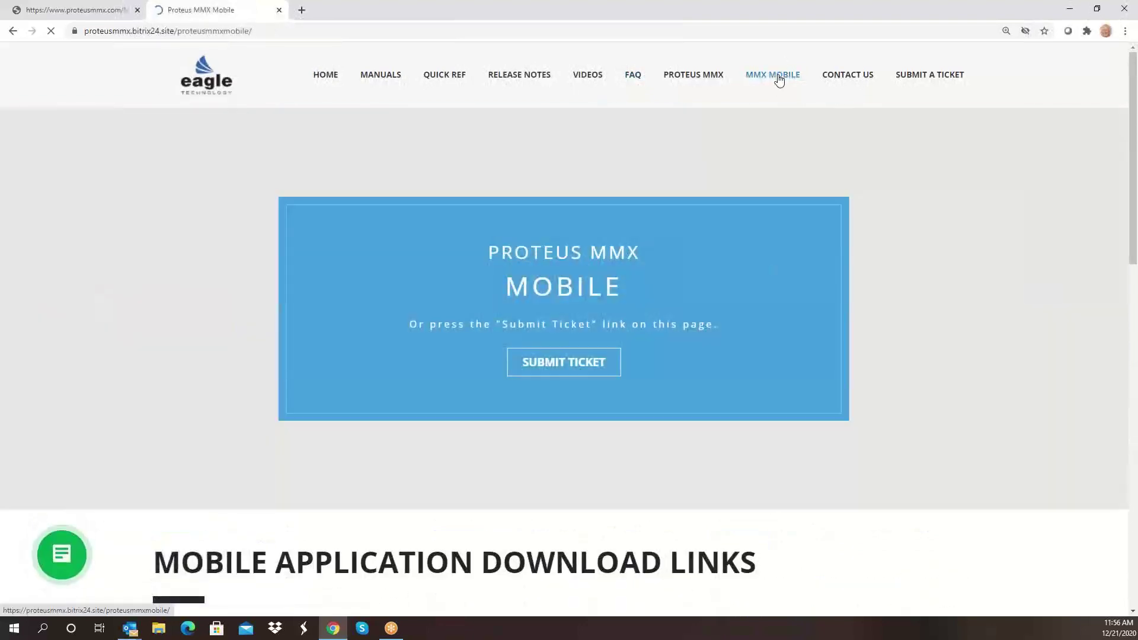
{"action": "scroll", "coordinate": [715, 248], "scroll_direction": "down", "scroll_amount": 3}
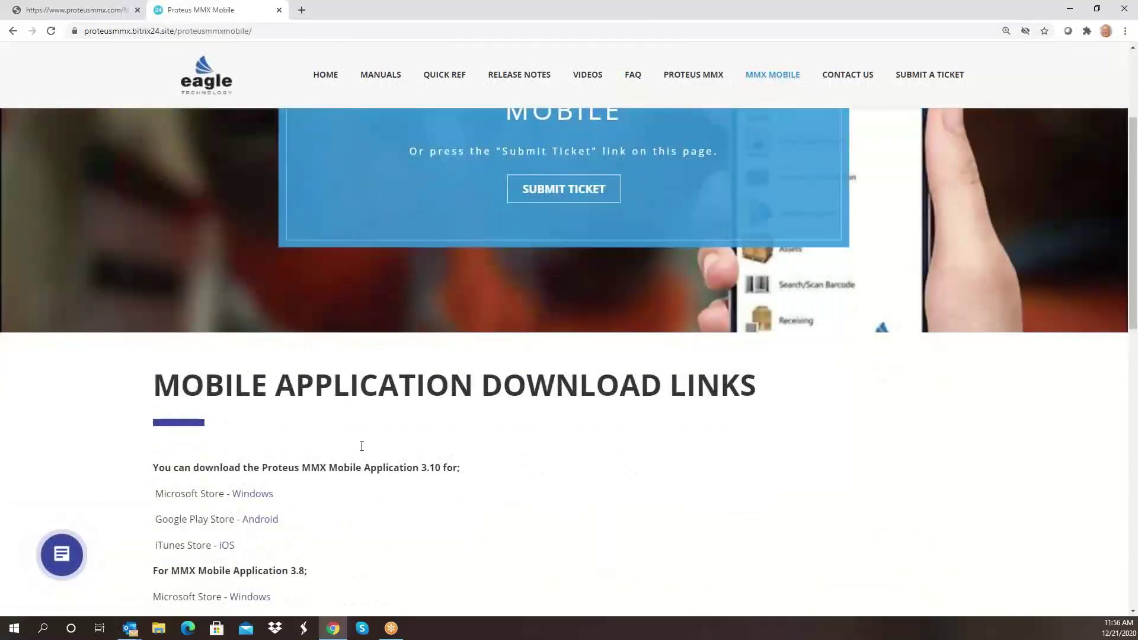
{"action": "scroll", "coordinate": [339, 484], "scroll_direction": "down", "scroll_amount": 1}
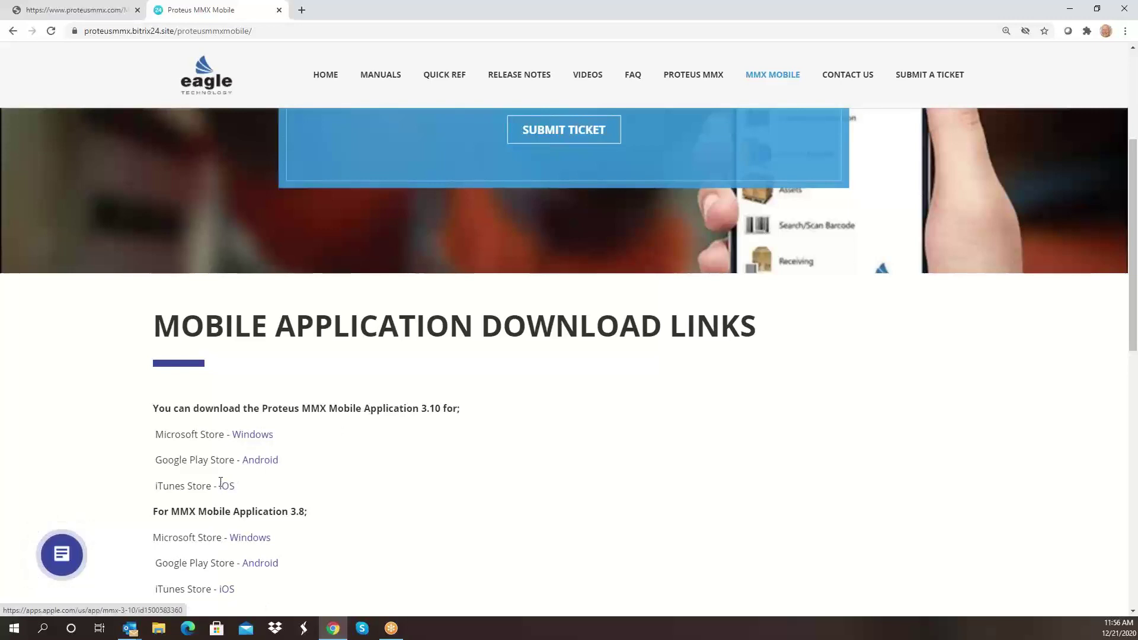
{"action": "scroll", "coordinate": [559, 446], "scroll_direction": "up", "scroll_amount": 4}
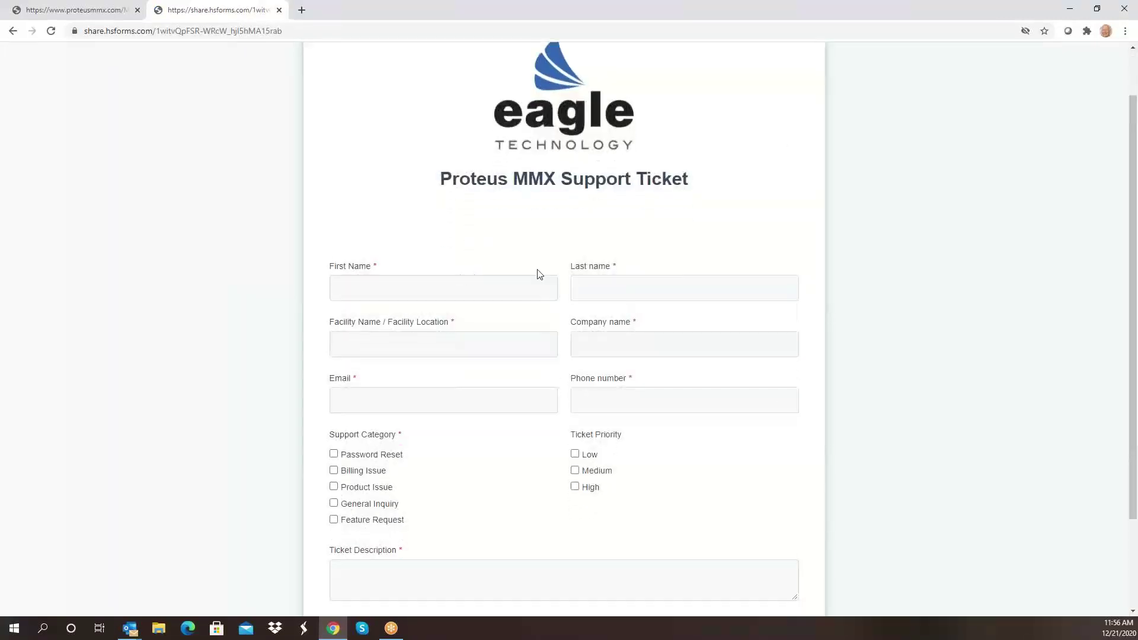
{"action": "scroll", "coordinate": [696, 328], "scroll_direction": "down", "scroll_amount": 1}
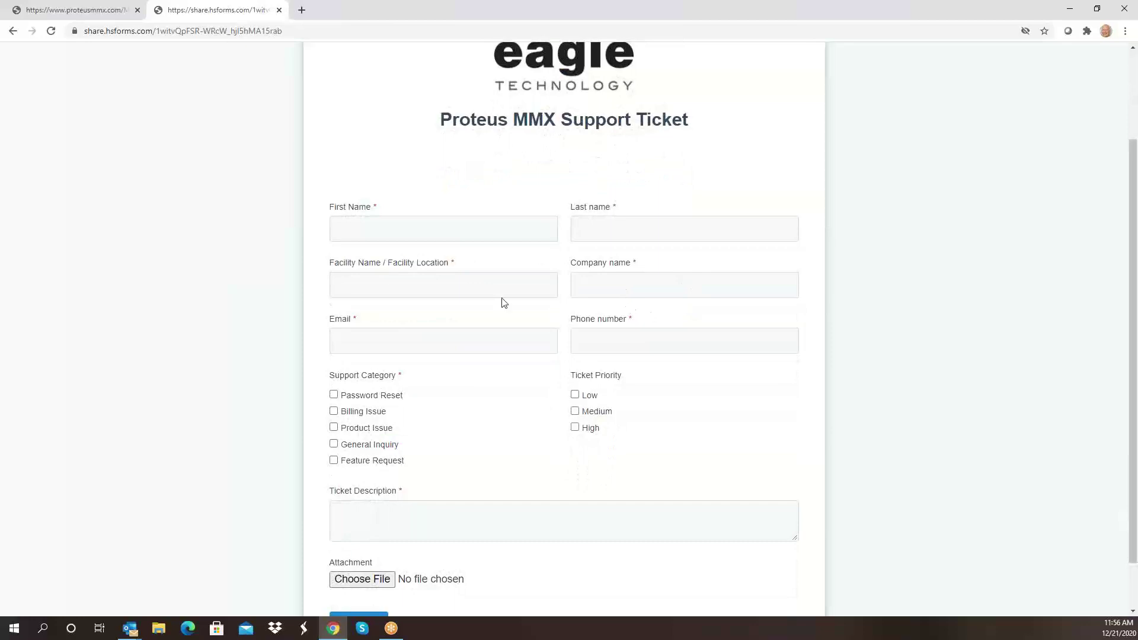
{"action": "scroll", "coordinate": [438, 267], "scroll_direction": "down", "scroll_amount": 1}
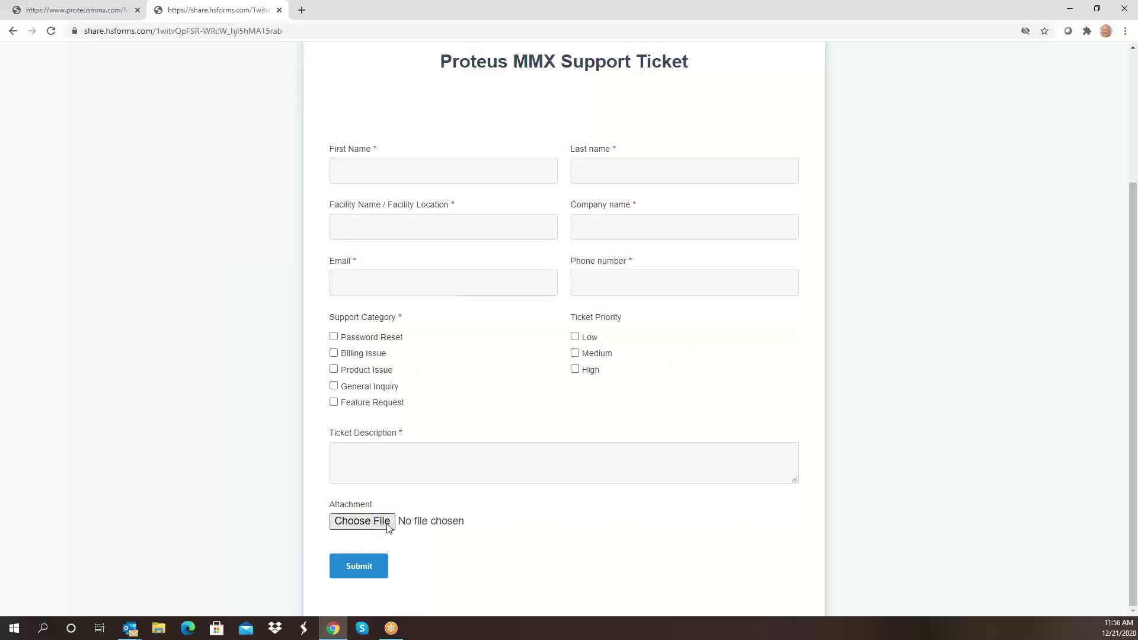
{"action": "scroll", "coordinate": [508, 530], "scroll_direction": "up", "scroll_amount": 3}
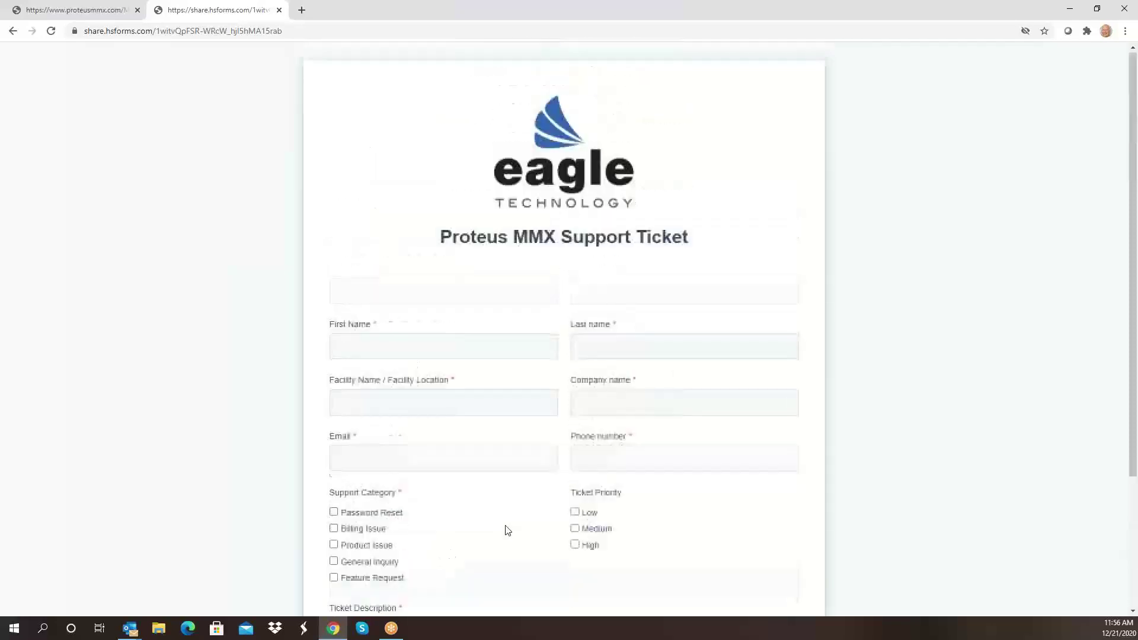
{"action": "scroll", "coordinate": [506, 528], "scroll_direction": "down", "scroll_amount": 1}
{"action": "scroll", "coordinate": [506, 529], "scroll_direction": "up", "scroll_amount": 1}
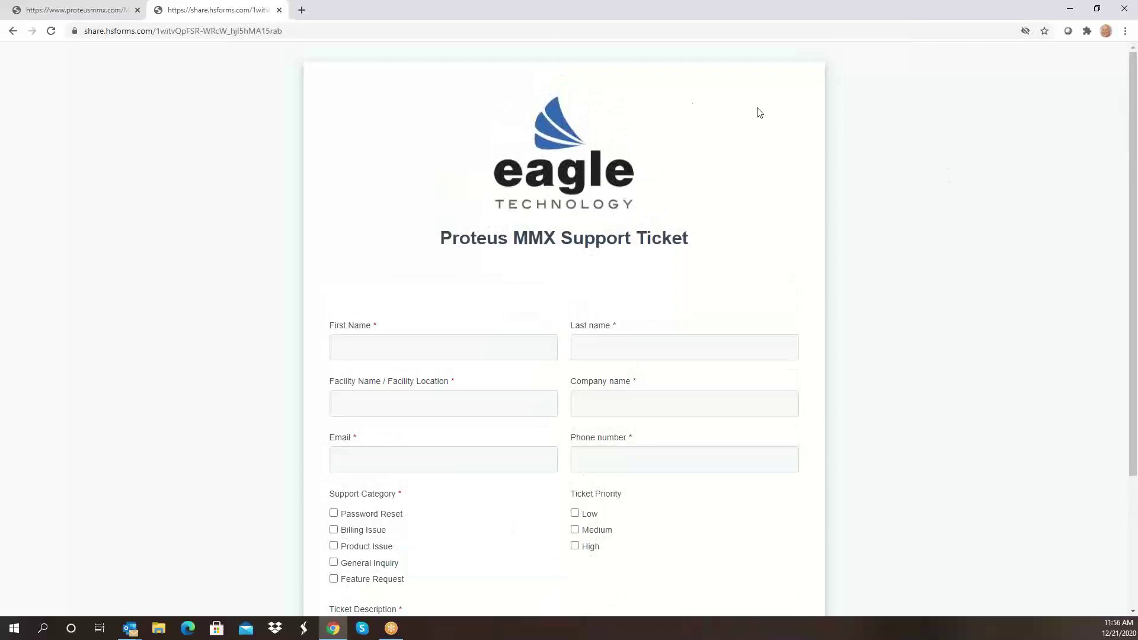
Step: Close the support ticket tab and scroll the Reports mega-menu down to Custom Reports
{"action": "left_click", "coordinate": [280, 11]}
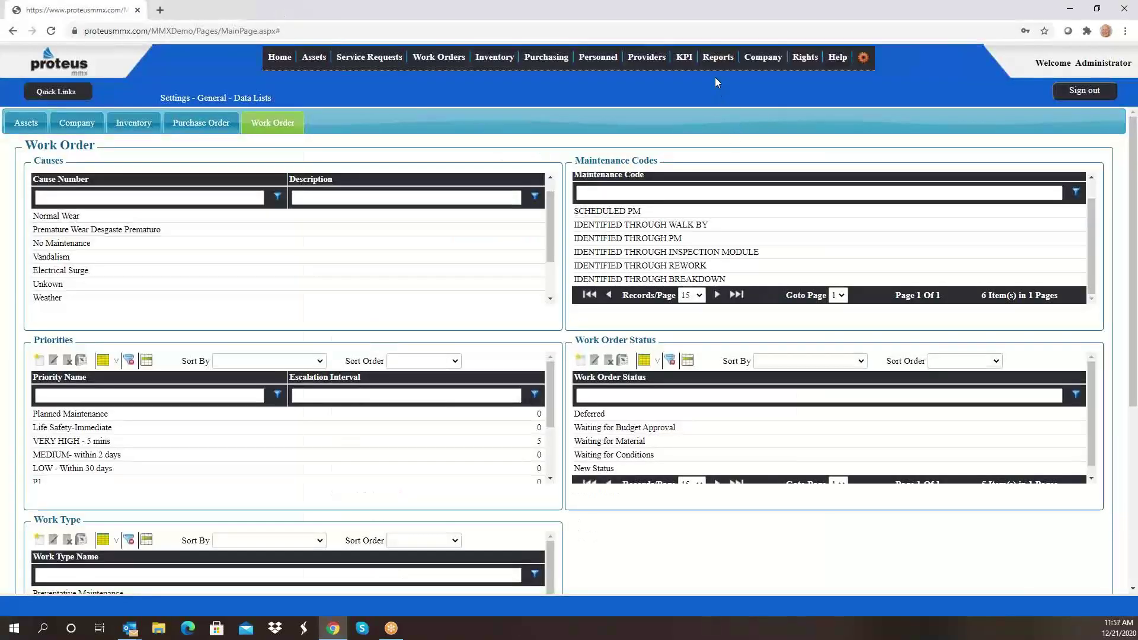
{"action": "mouse_move", "coordinate": [716, 58]}
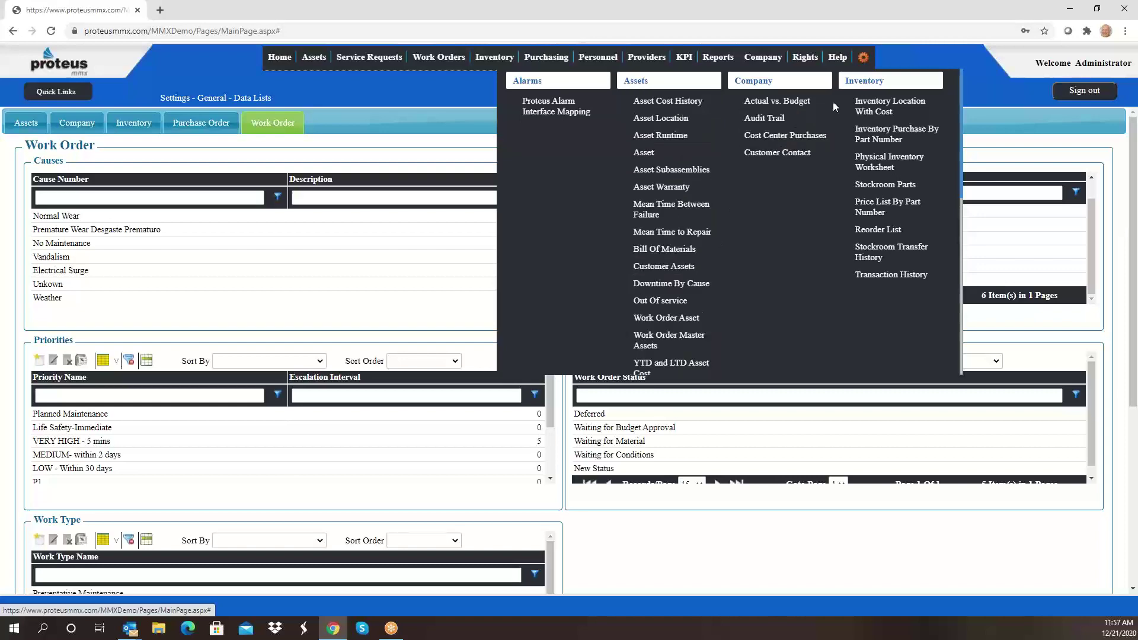
{"action": "scroll", "coordinate": [847, 157], "scroll_direction": "down", "scroll_amount": 4}
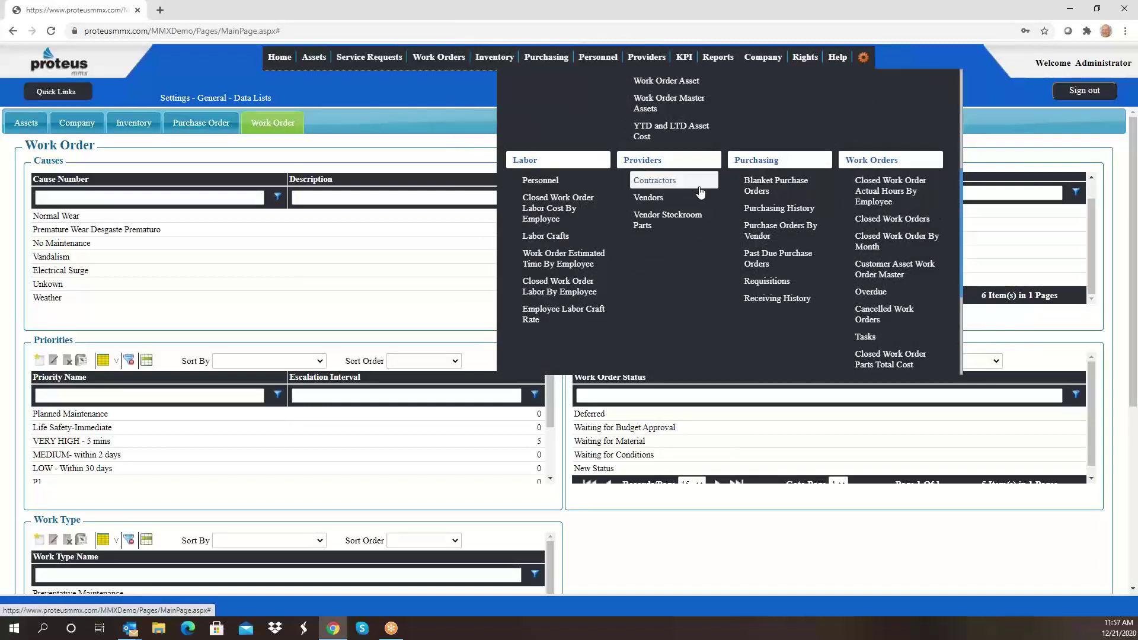
{"action": "scroll", "coordinate": [582, 206], "scroll_direction": "down", "scroll_amount": 2}
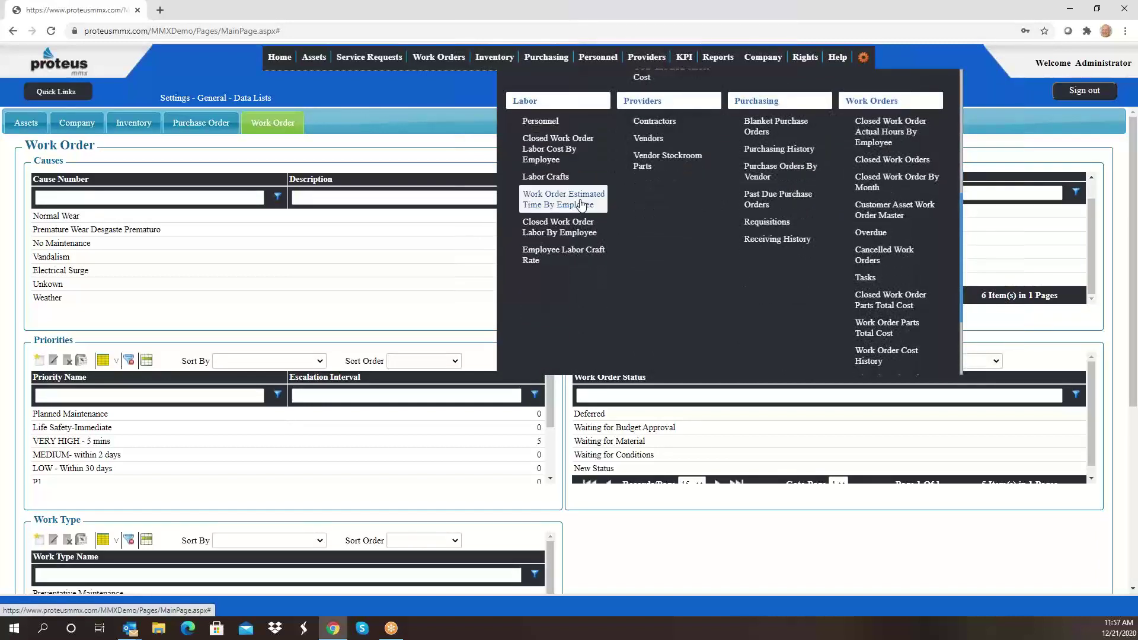
{"action": "scroll", "coordinate": [671, 269], "scroll_direction": "down", "scroll_amount": 1}
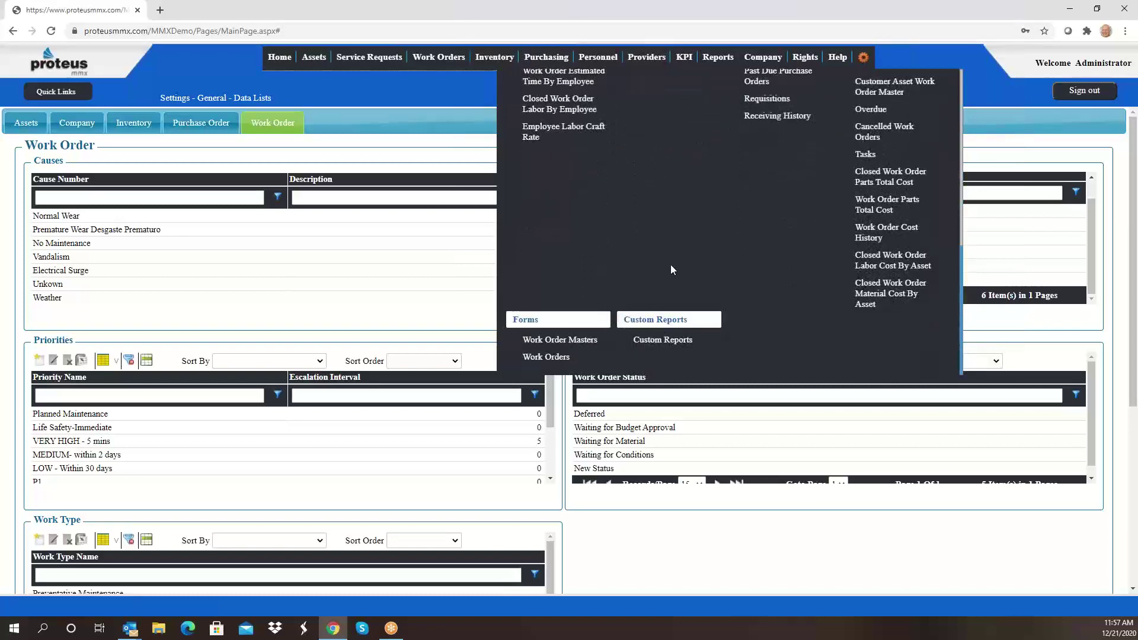
Step: Open Custom Reports and check the Custom Report Name list without choosing a report
{"action": "left_click", "coordinate": [667, 342]}
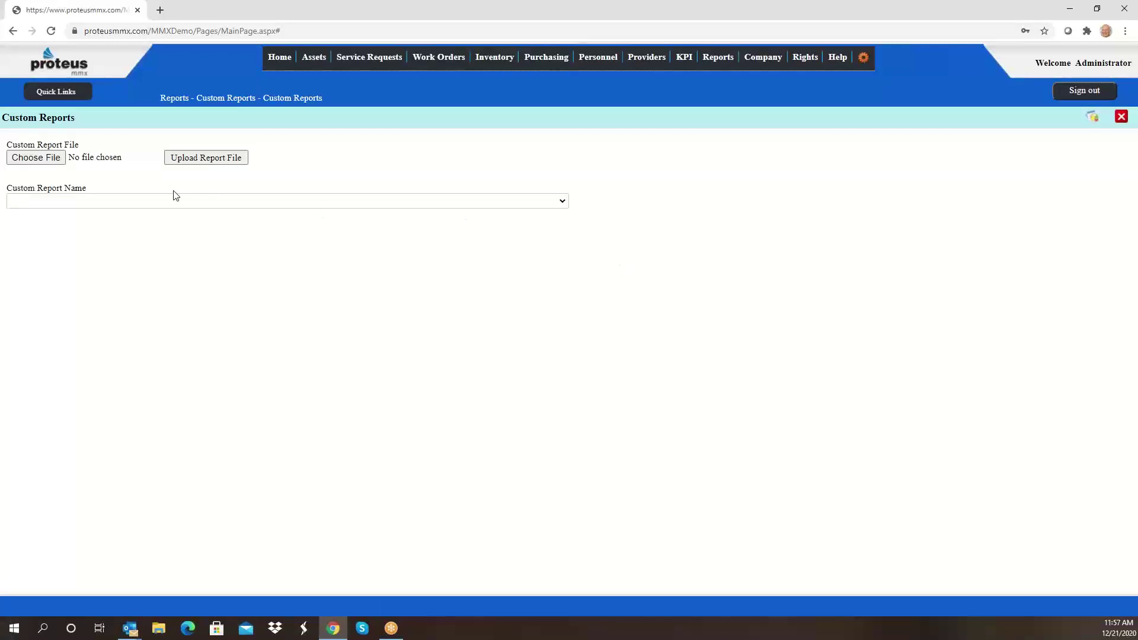
{"action": "left_click", "coordinate": [561, 201]}
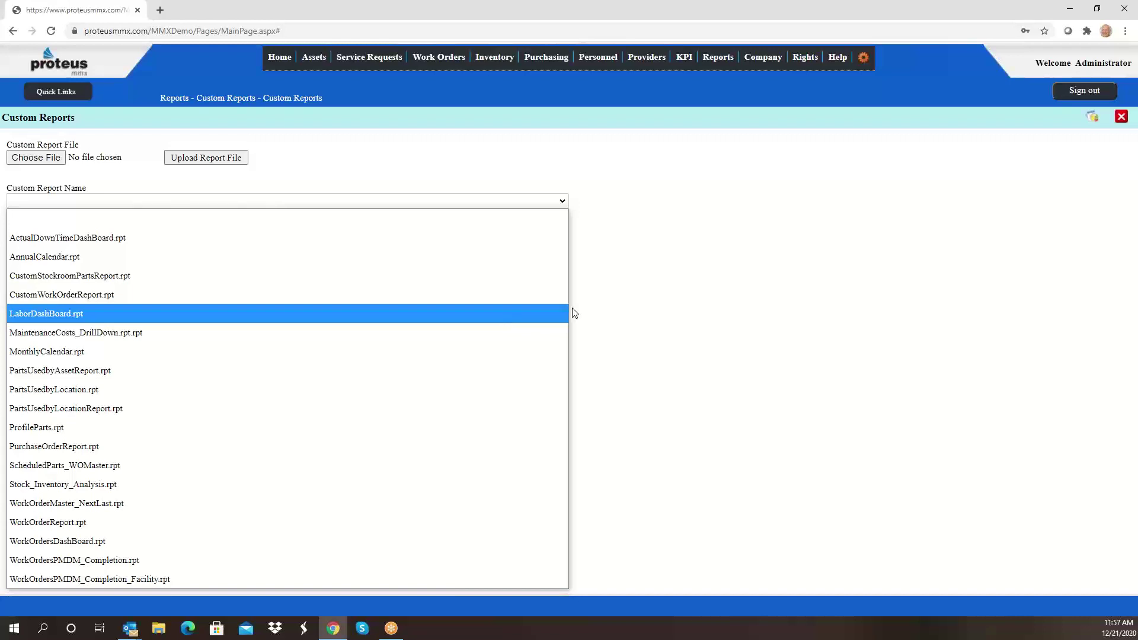
{"action": "left_click", "coordinate": [705, 288]}
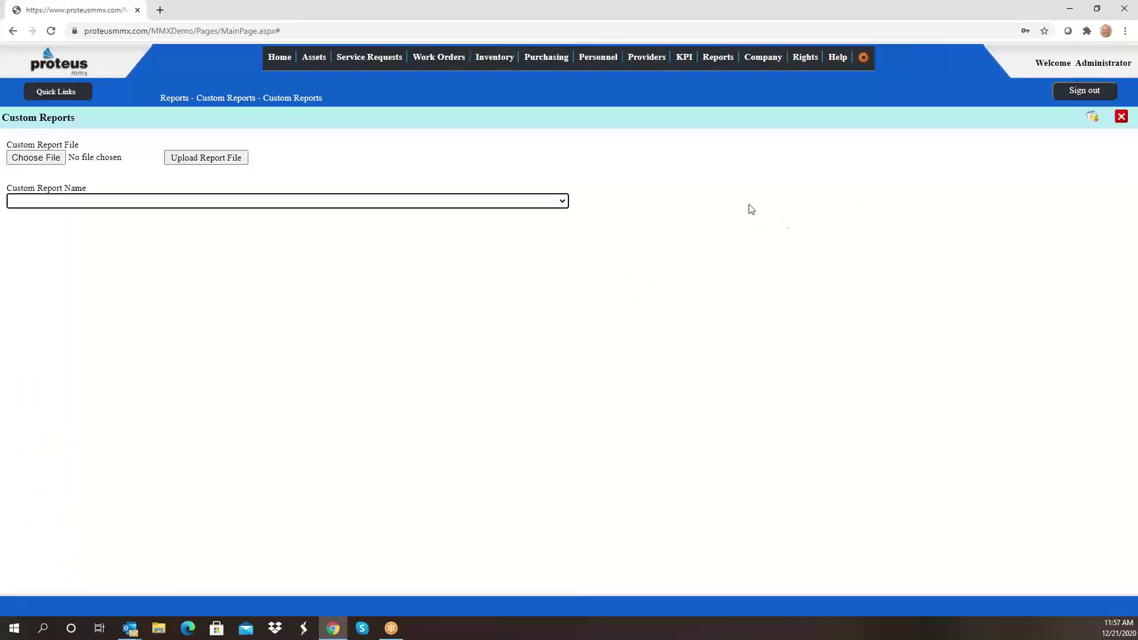